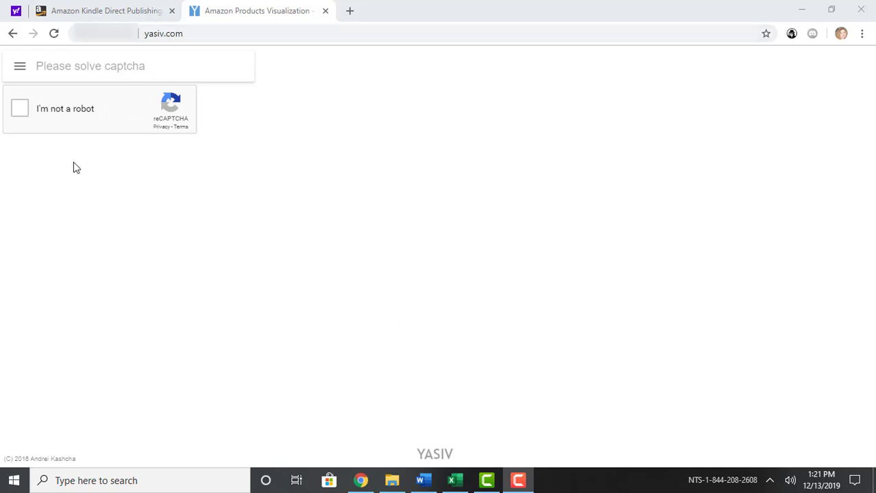
# Step: Complete the captcha and search the Books category for the author's name
pyautogui.click(19, 109)
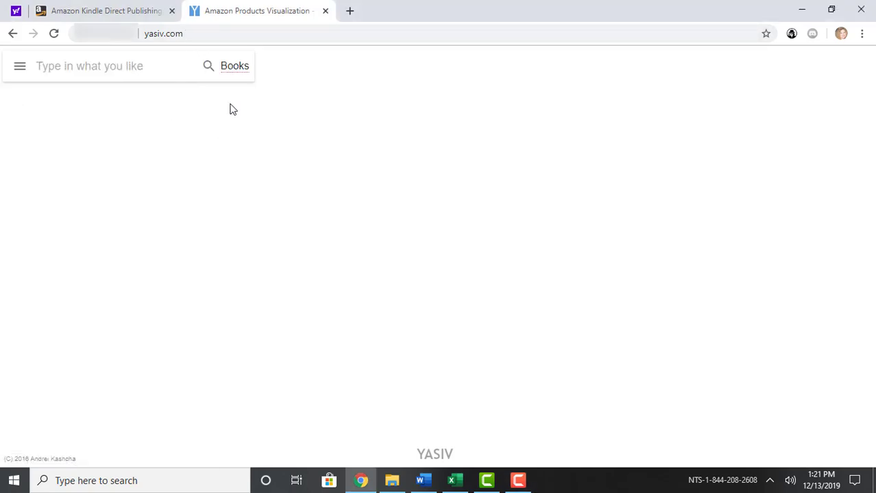
pyautogui.click(162, 67)
pyautogui.write('cj anaya')
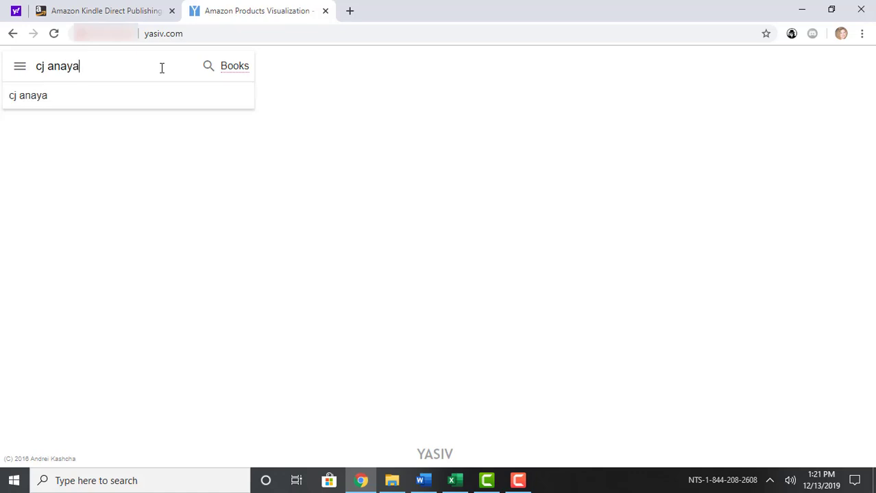
pyautogui.press('Return')
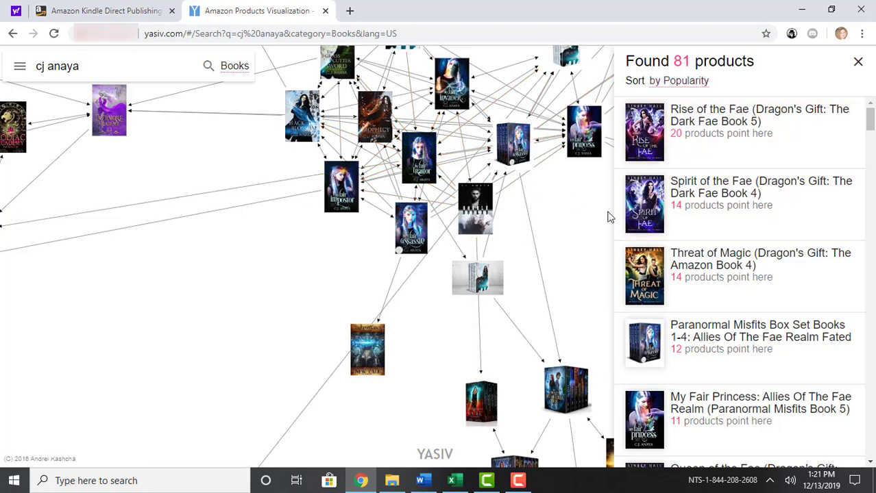
# Step: Hide the list of found products and open the Amazon page of Trial by Fae from the book map
pyautogui.click(857, 62)
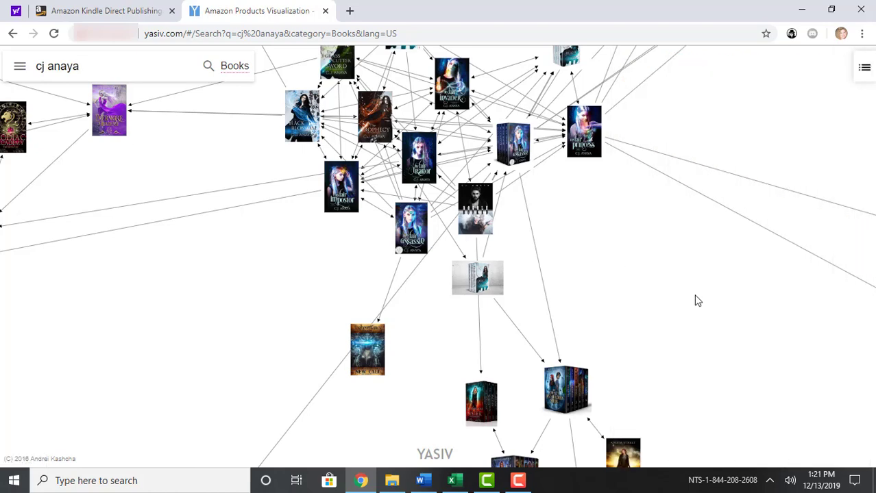
pyautogui.moveTo(570, 196); pyautogui.dragTo(595, 370)
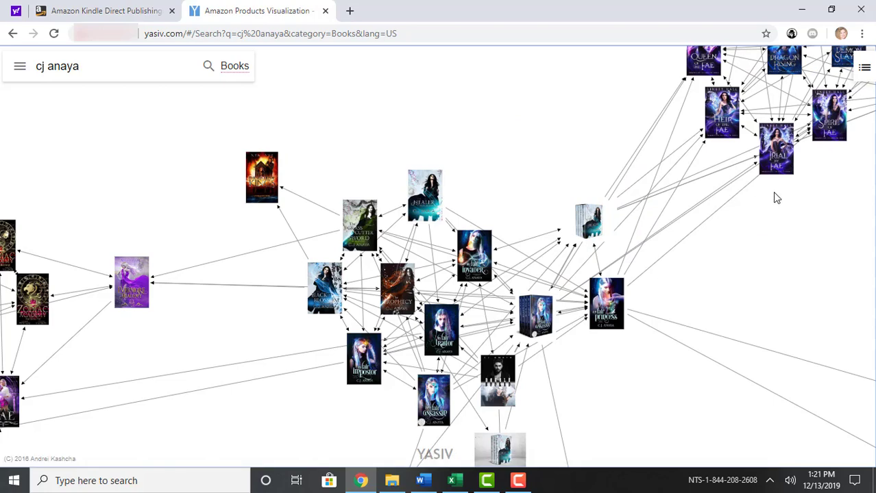
pyautogui.moveTo(774, 195); pyautogui.dragTo(576, 367)
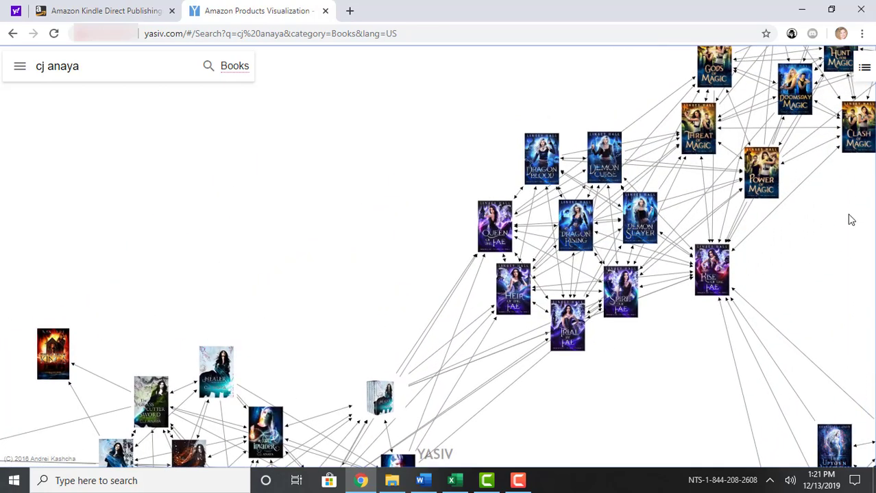
pyautogui.moveTo(848, 219); pyautogui.dragTo(713, 316)
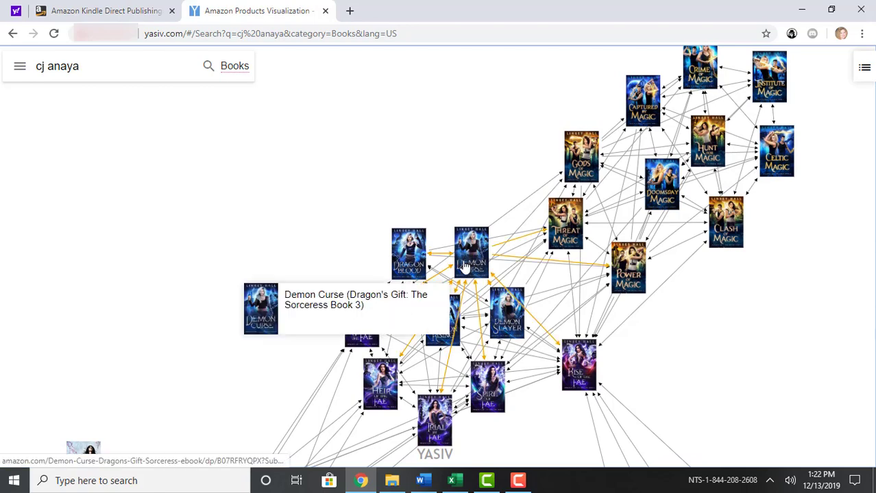
pyautogui.click(433, 432)
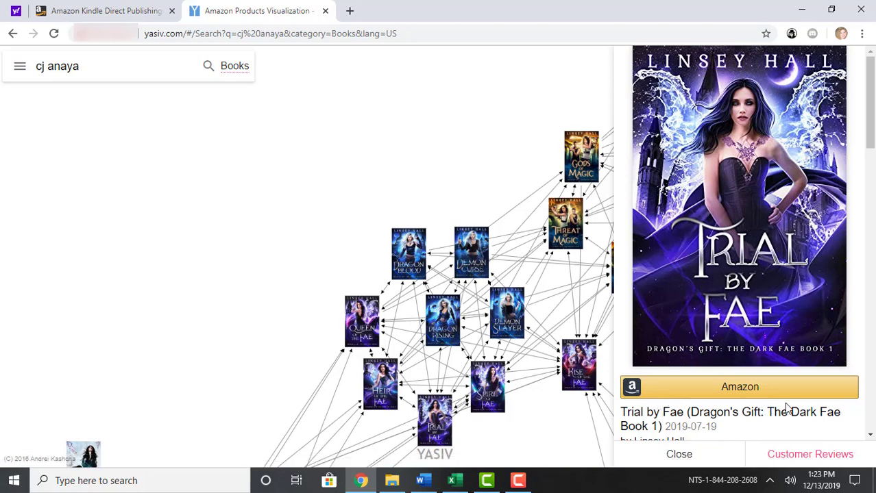
pyautogui.click(689, 392)
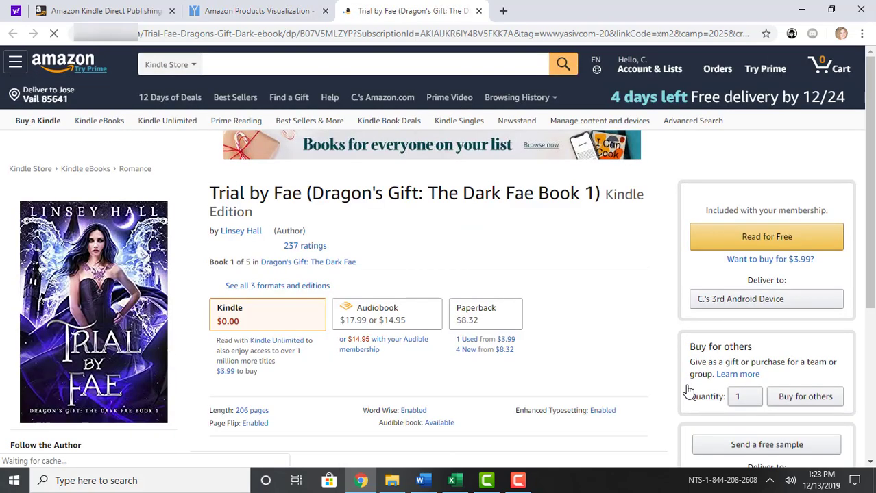
# Step: Examine the product details and best sellers rank of Trial by Fae on Amazon, and expand its full book description
pyautogui.click(235, 10)
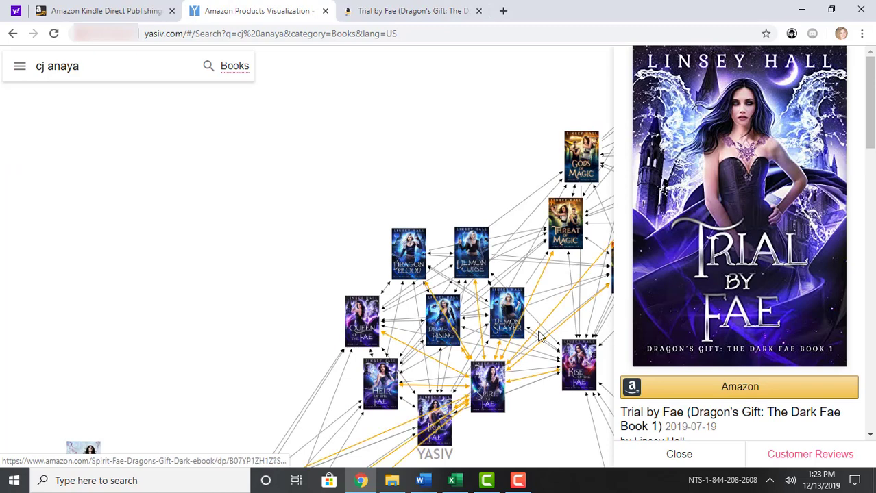
pyautogui.click(394, 7)
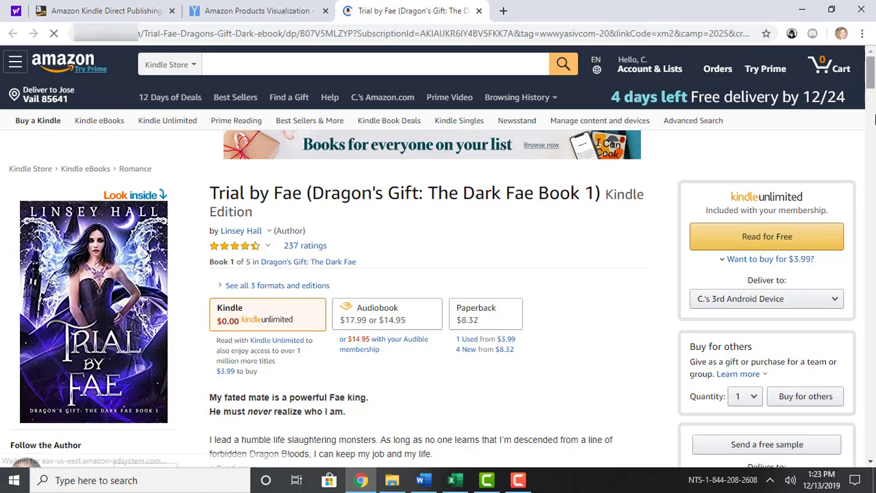
pyautogui.moveTo(870, 89); pyautogui.dragTo(871, 137)
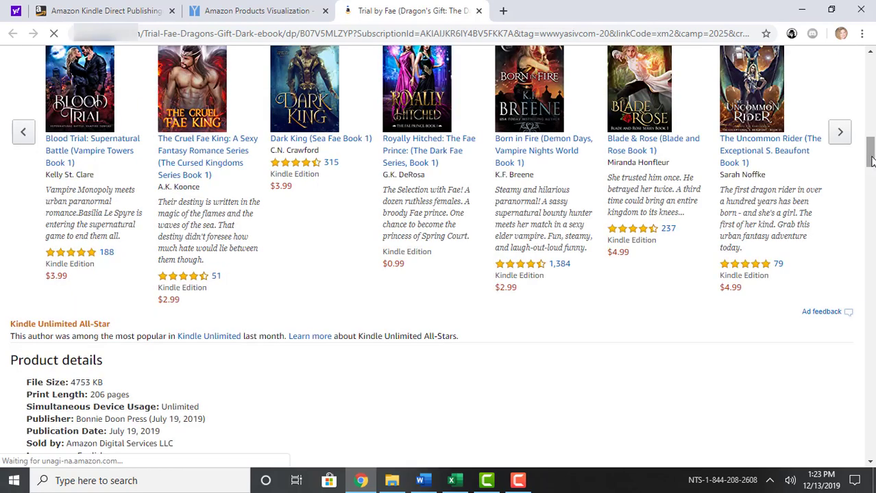
pyautogui.scroll(-5, 871, 164)
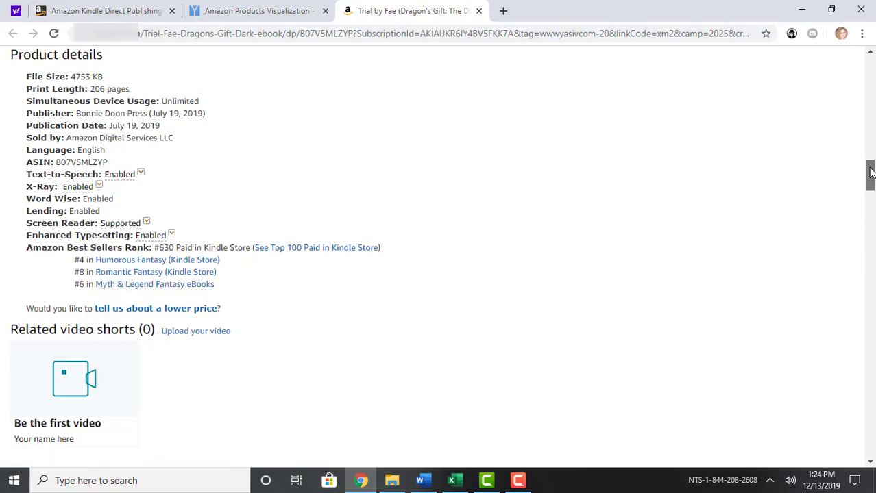
pyautogui.moveTo(870, 170); pyautogui.dragTo(855, 76)
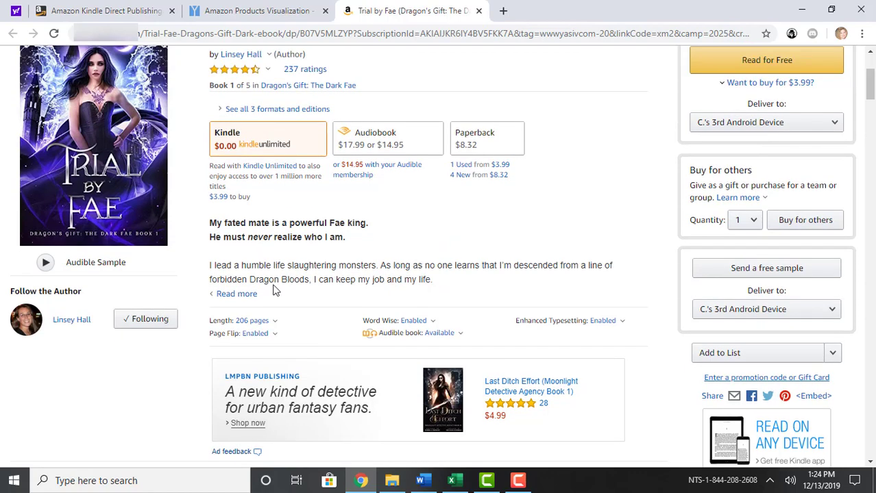
pyautogui.click(236, 294)
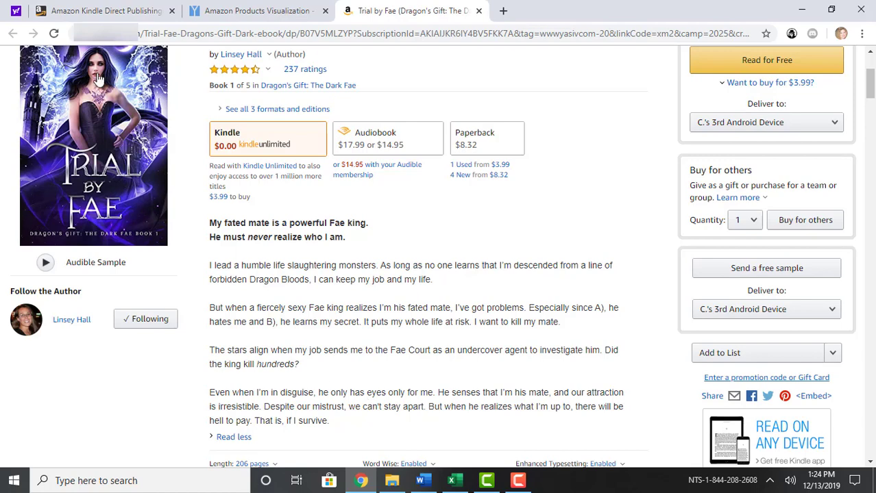
# Step: Return to the Yasiv book map and close the Dell Update notice and the Trial by Fae details
pyautogui.click(263, 11)
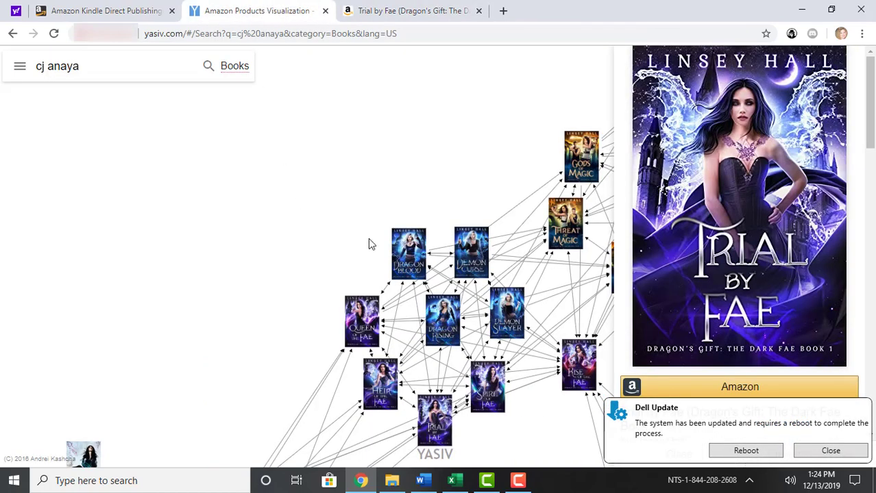
pyautogui.click(826, 450)
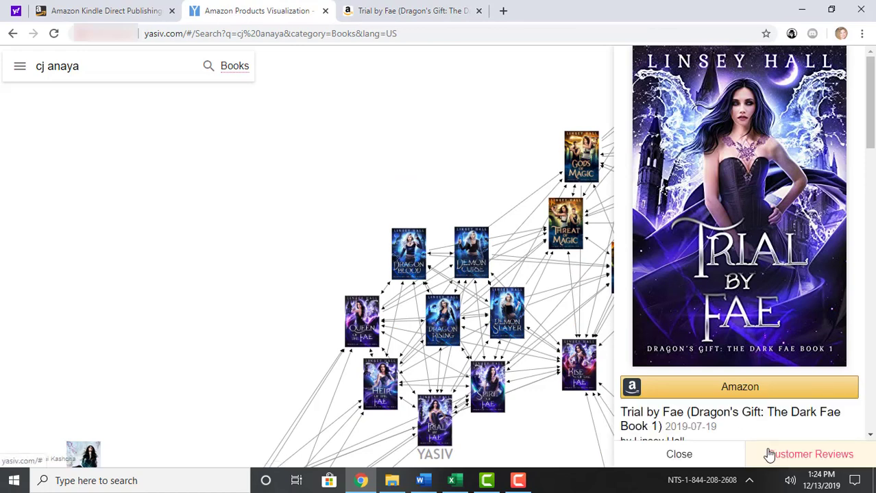
pyautogui.click(677, 455)
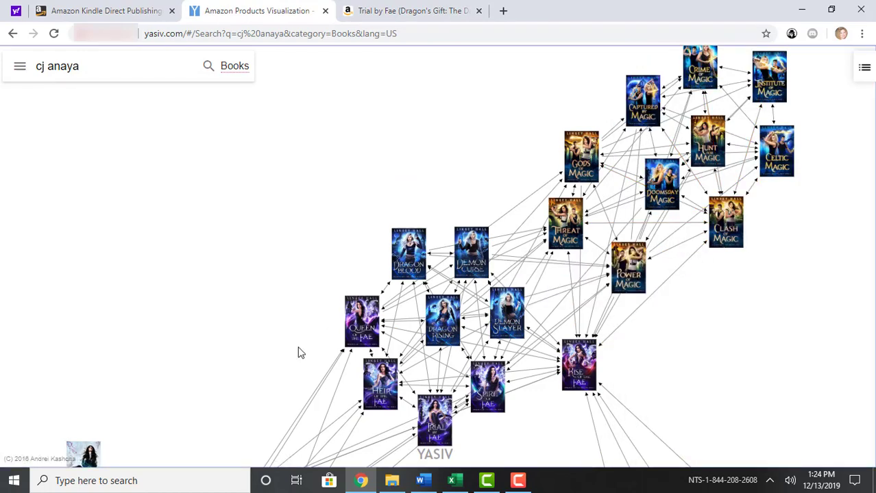
# Step: Look through the academy book cluster on the map and view the details of First Howling (The Lycan Academy Book 1)
pyautogui.moveTo(299, 353); pyautogui.dragTo(346, 316)
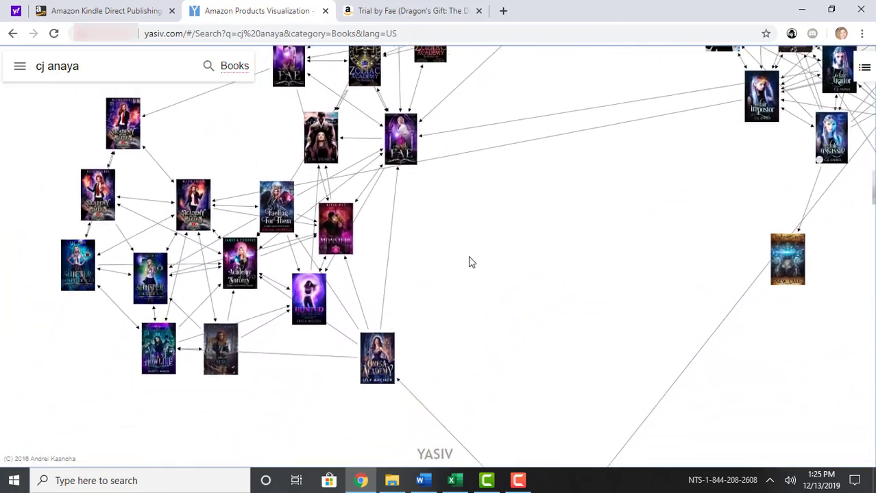
pyautogui.moveTo(389, 331)
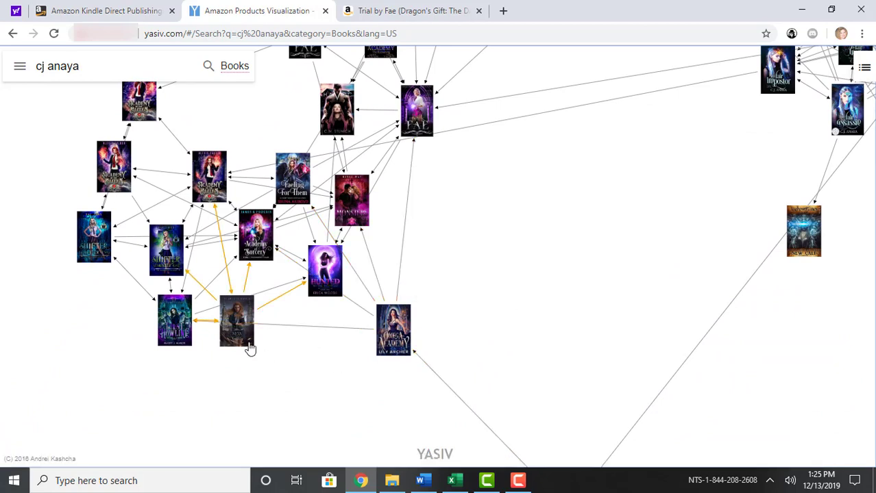
pyautogui.moveTo(235, 331)
pyautogui.moveTo(172, 331)
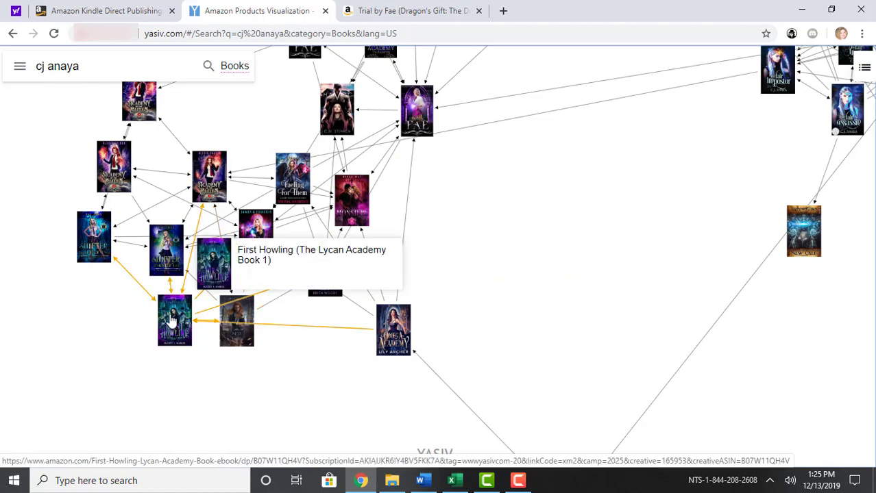
pyautogui.click(173, 322)
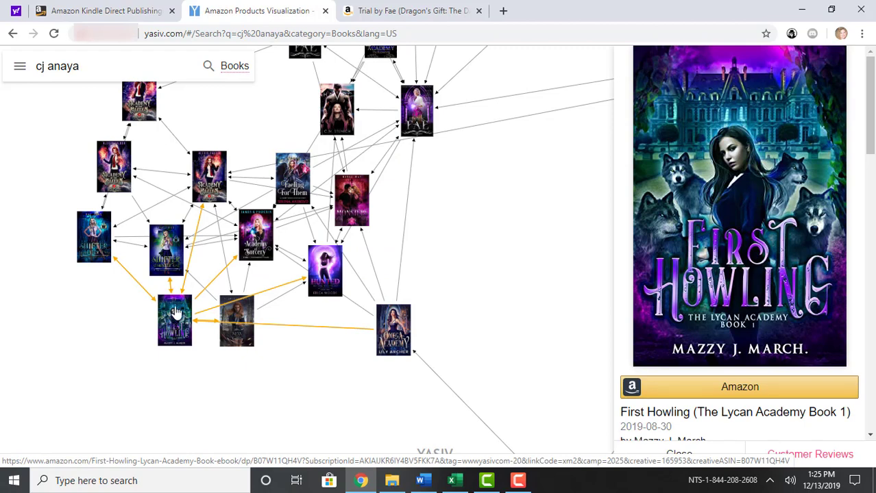
# Step: Examine the map around the searched author's own books and the box sets linked to them
pyautogui.moveTo(472, 230); pyautogui.dragTo(123, 373)
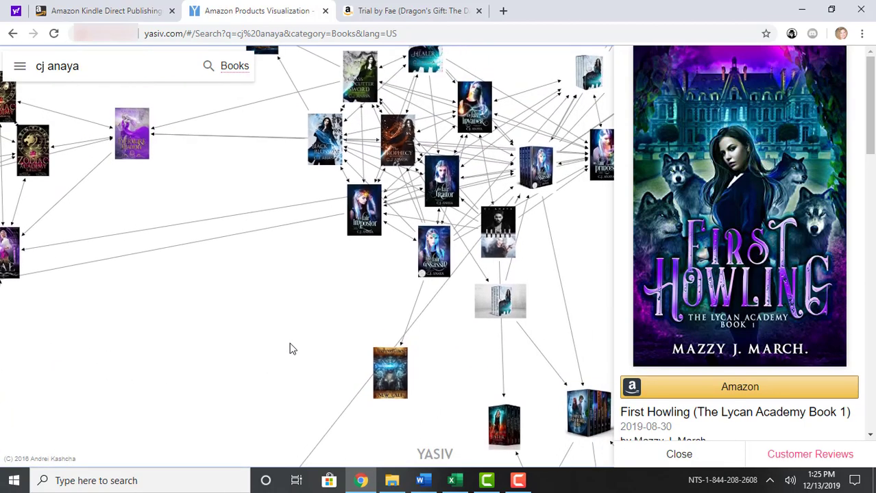
pyautogui.moveTo(290, 349); pyautogui.dragTo(242, 453)
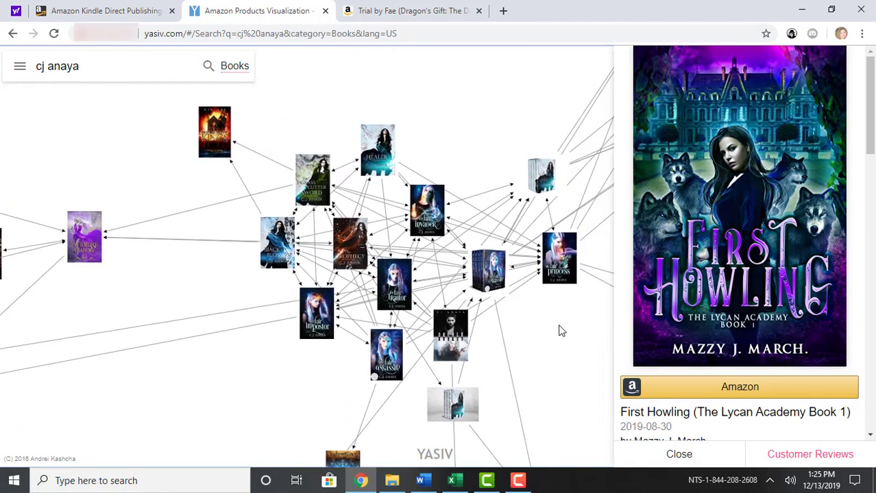
pyautogui.moveTo(514, 354); pyautogui.dragTo(432, 76)
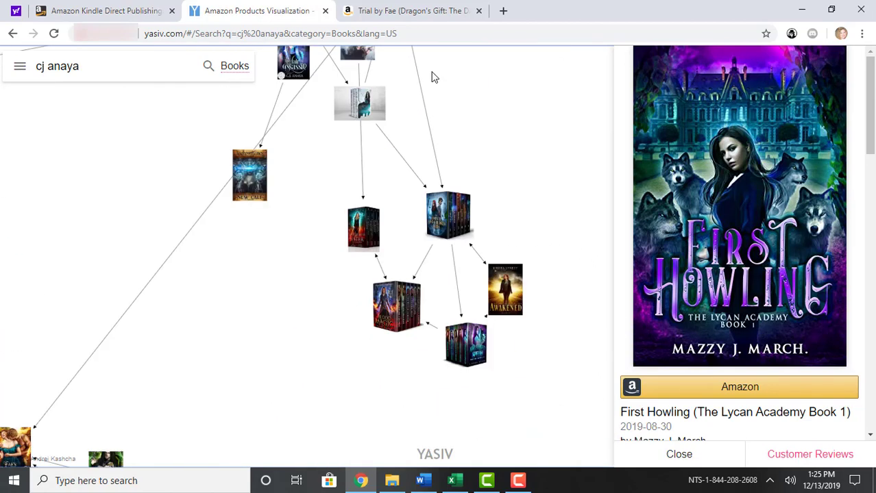
pyautogui.moveTo(307, 335); pyautogui.dragTo(348, 477)
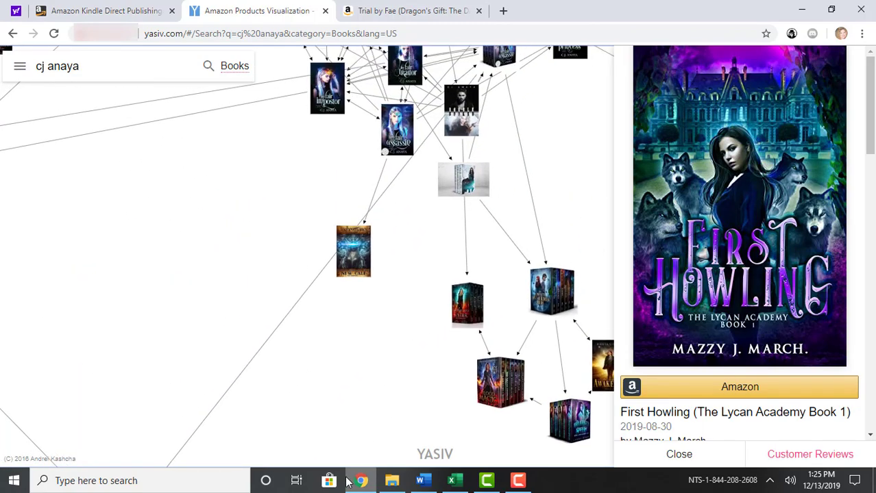
pyautogui.moveTo(239, 278); pyautogui.dragTo(187, 483)
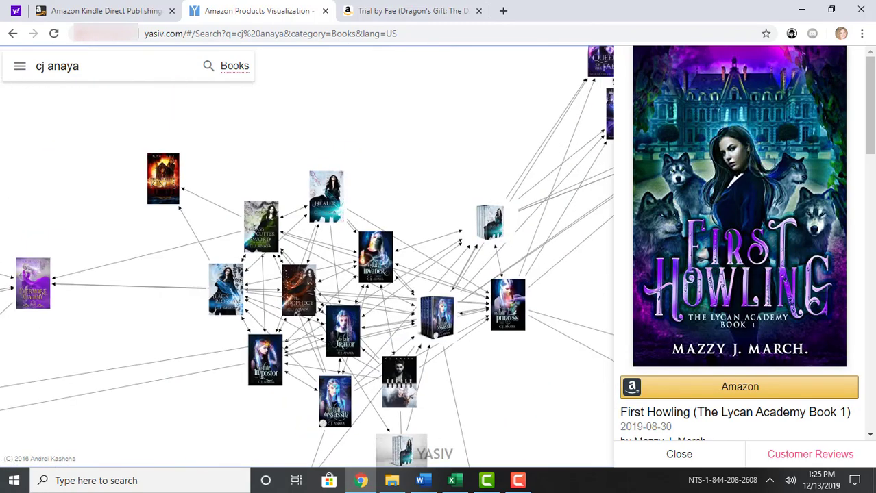
# Step: Search the Books category for "my fair assassin" and close the First Howling details
pyautogui.click(108, 69)
pyautogui.moveTo(106, 69); pyautogui.dragTo(35, 67)
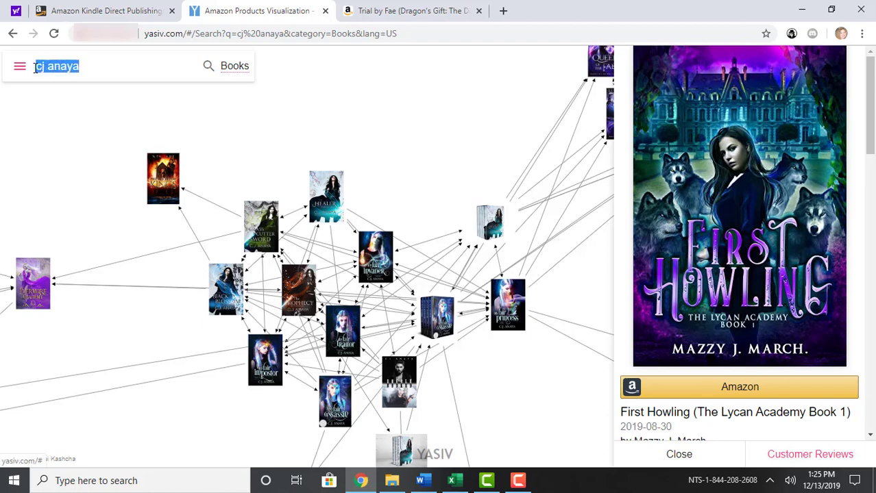
pyautogui.write('m')
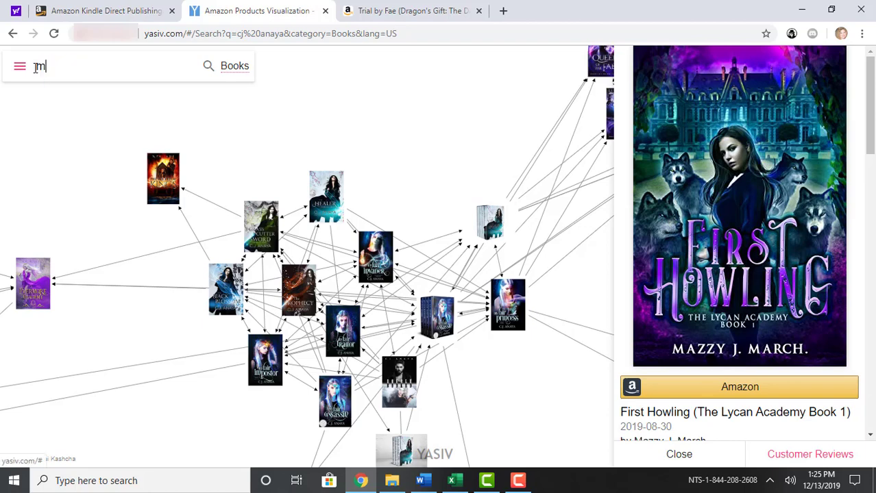
pyautogui.write('y fair assassin')
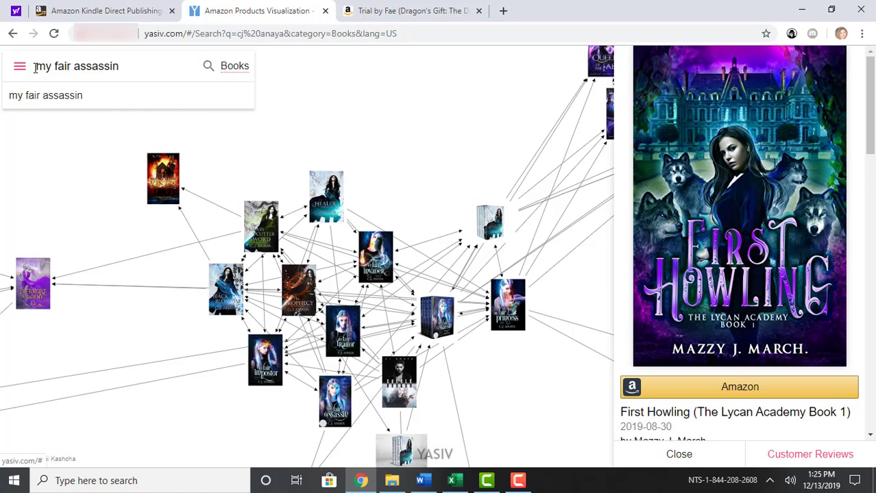
pyautogui.press('Return')
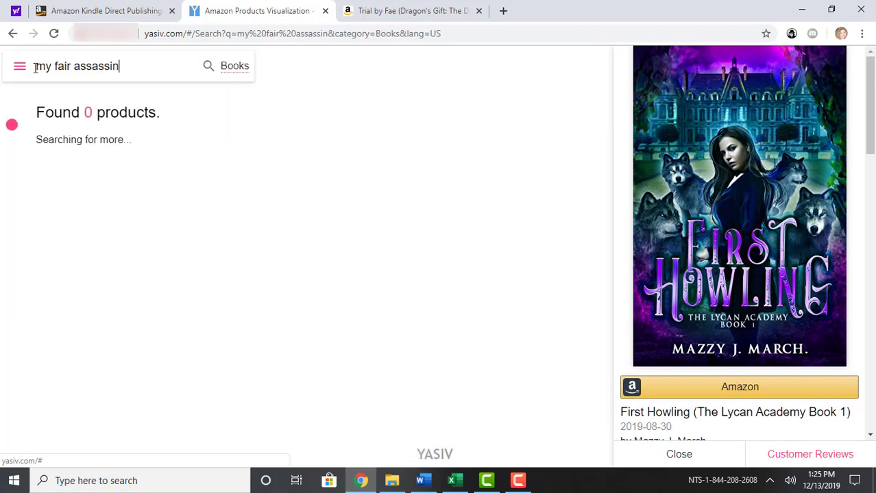
pyautogui.click(685, 455)
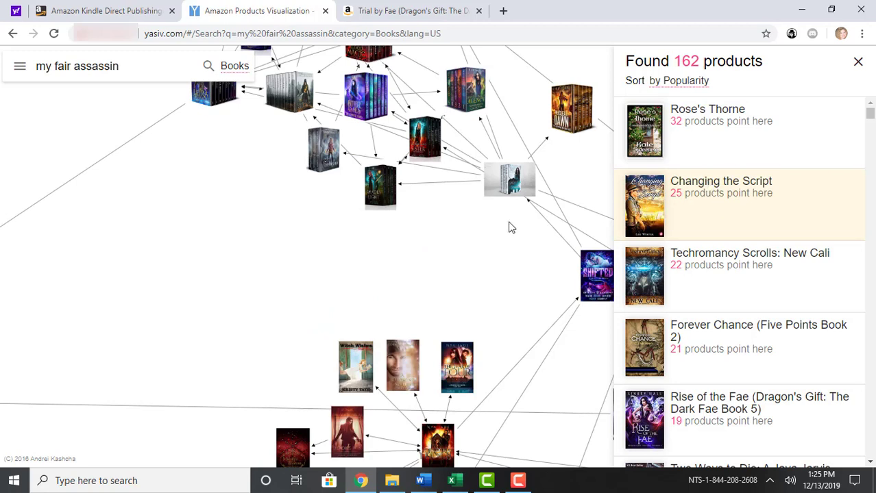
# Step: Examine the book clusters connected to My Fair Assassin on the new map
pyautogui.moveTo(362, 273); pyautogui.dragTo(465, 271)
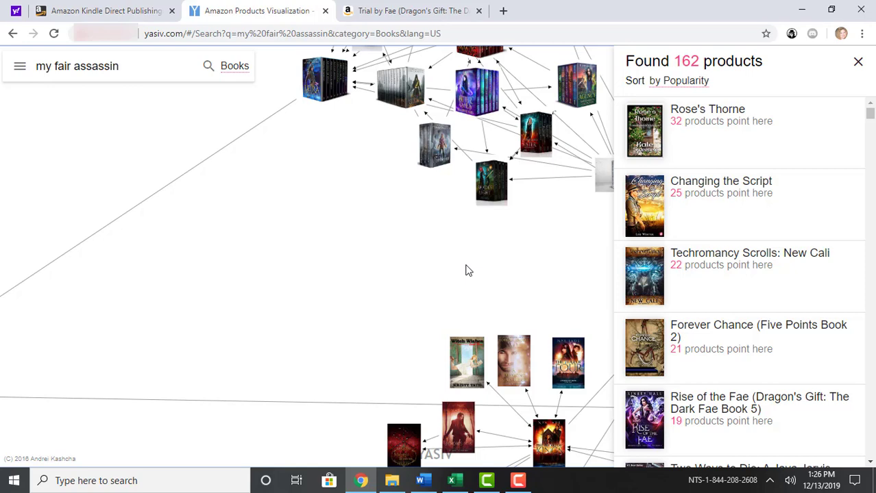
pyautogui.moveTo(528, 258); pyautogui.dragTo(166, 211)
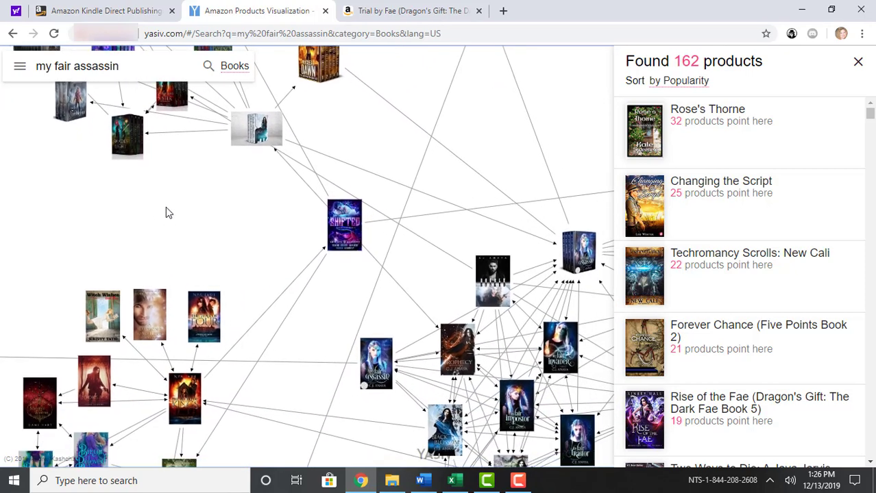
pyautogui.moveTo(305, 350); pyautogui.dragTo(461, 161)
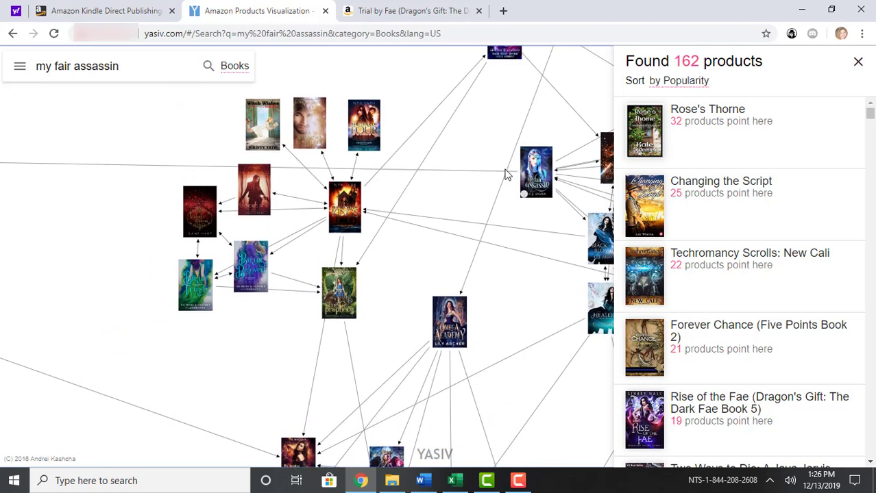
# Step: Trace the map links from My Fair Assassin to Techromancy Scrolls: New Cali and show that book's details
pyautogui.moveTo(59, 210); pyautogui.dragTo(413, 231)
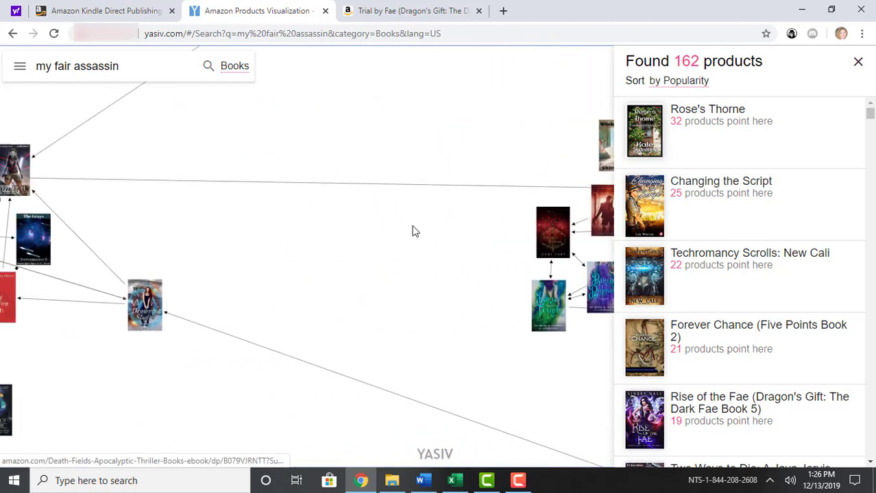
pyautogui.moveTo(112, 248); pyautogui.dragTo(288, 255)
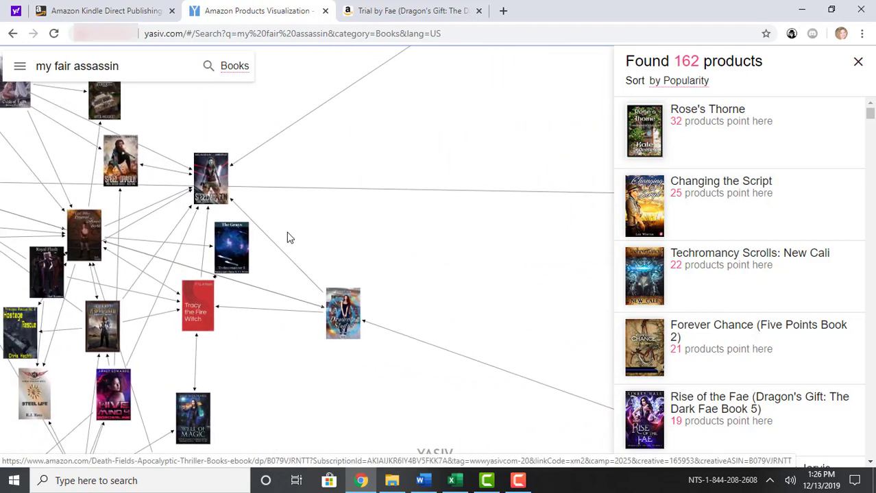
pyautogui.moveTo(211, 191)
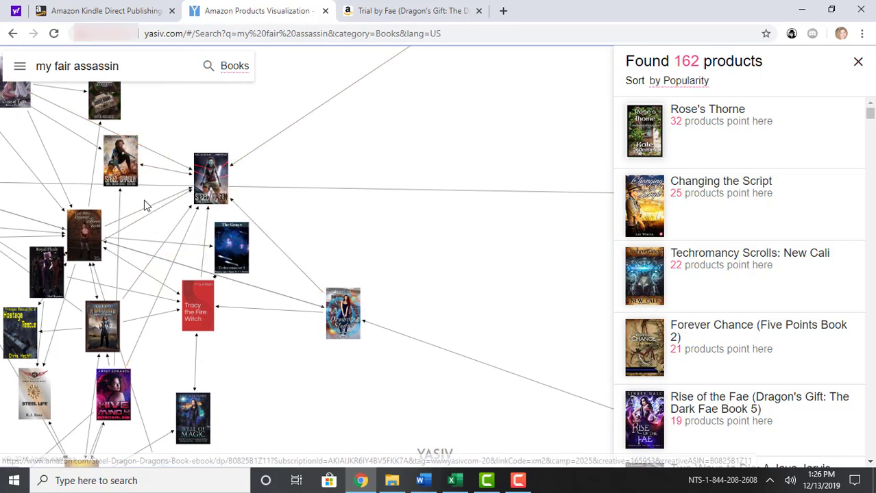
pyautogui.moveTo(135, 202); pyautogui.dragTo(381, 217)
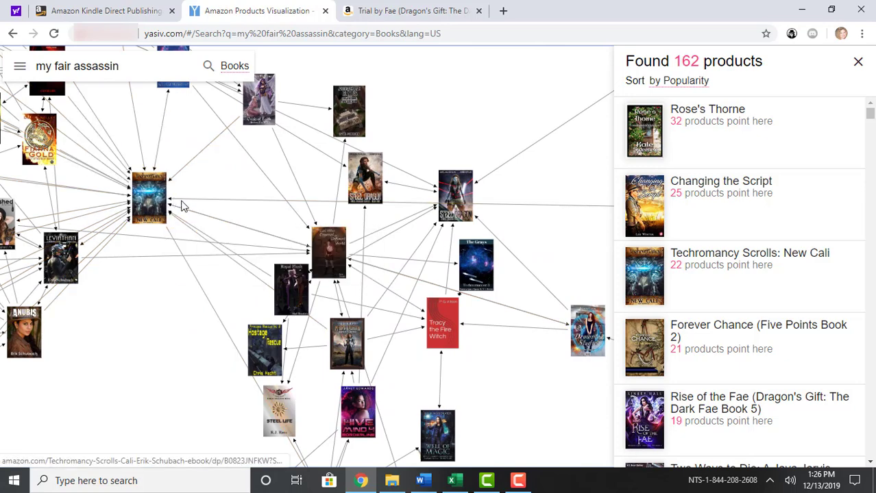
pyautogui.moveTo(146, 210)
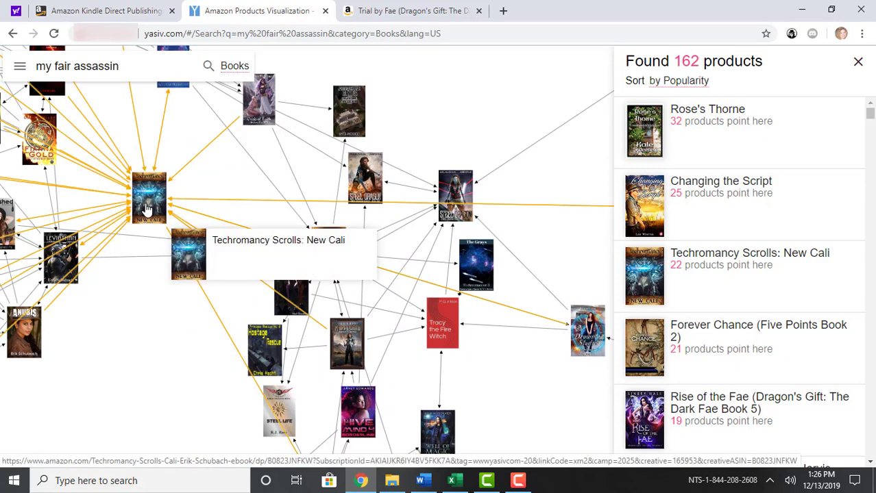
pyautogui.click(146, 209)
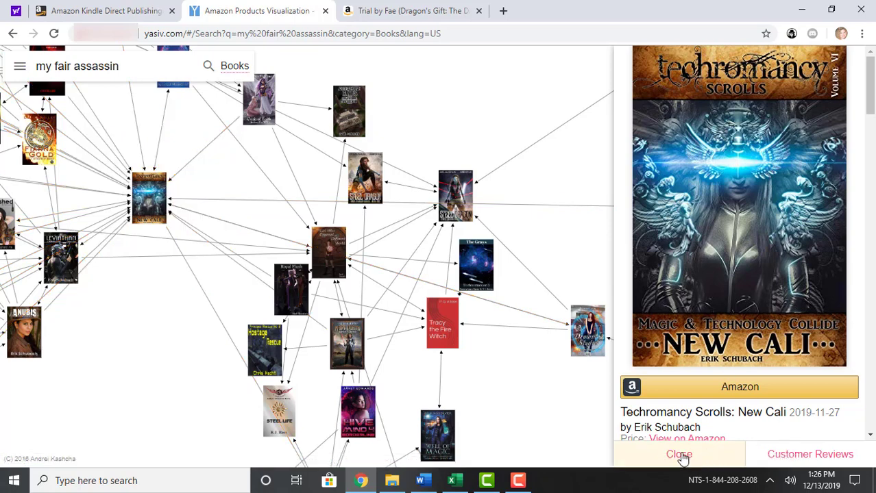
# Step: Review the product details and also-bought titles of Techromancy Scrolls: New Cali on Amazon, and close its page
pyautogui.click(741, 388)
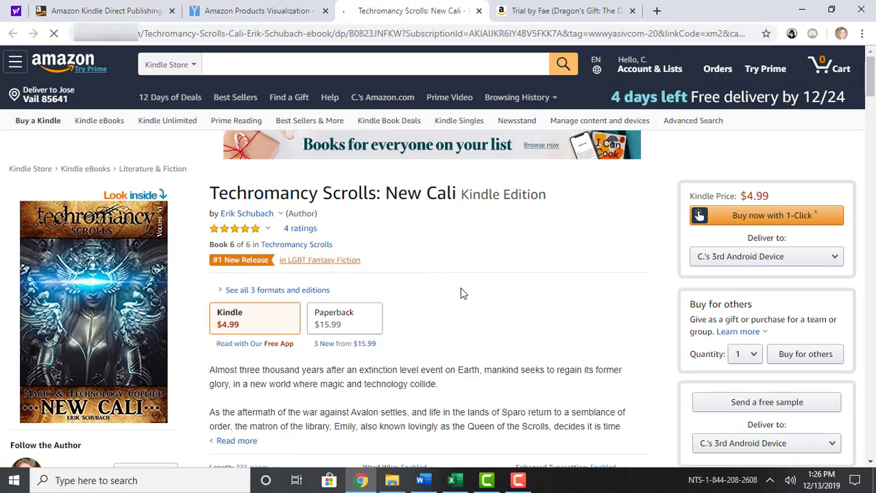
pyautogui.scroll(-10, 460, 287)
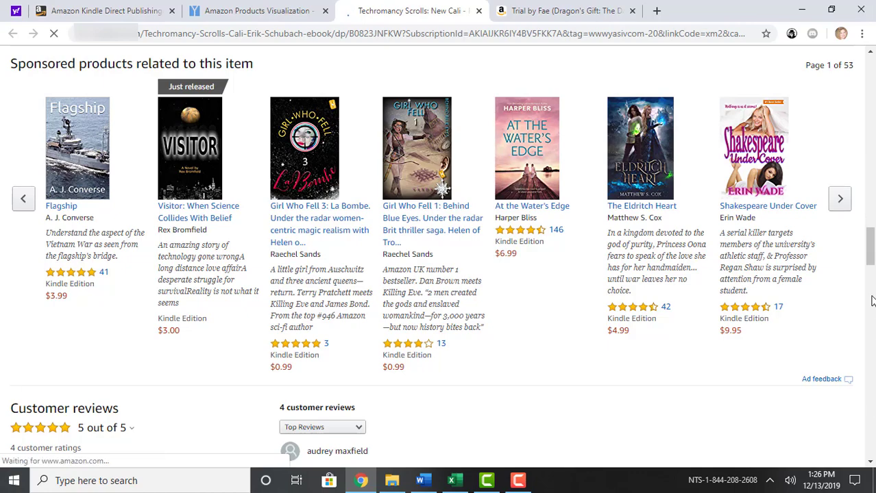
pyautogui.moveTo(870, 253); pyautogui.dragTo(872, 191)
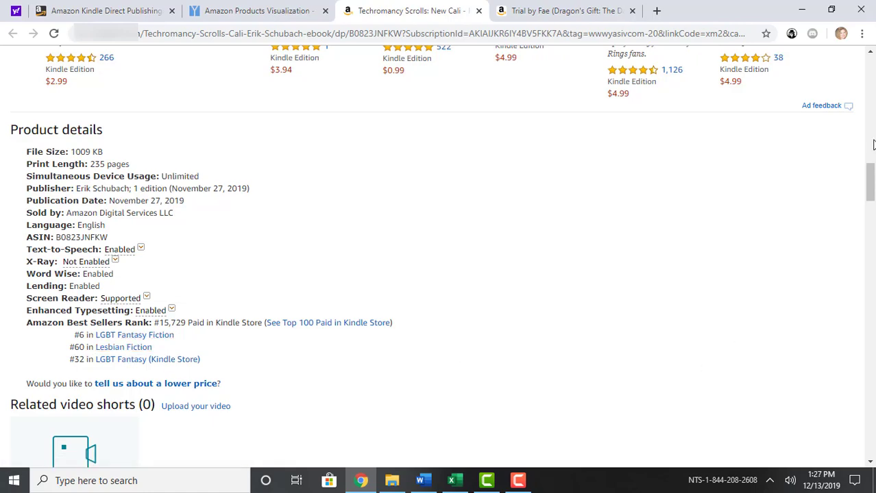
pyautogui.moveTo(870, 182); pyautogui.dragTo(871, 135)
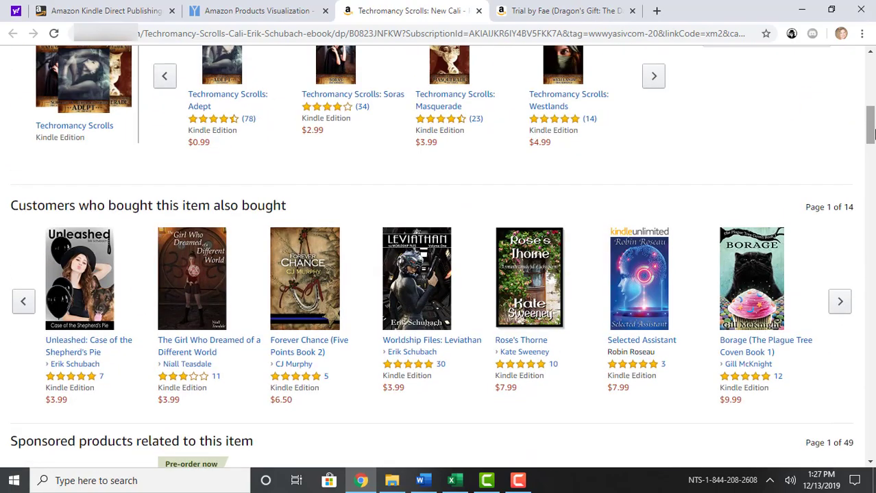
pyautogui.moveTo(871, 131); pyautogui.dragTo(872, 82)
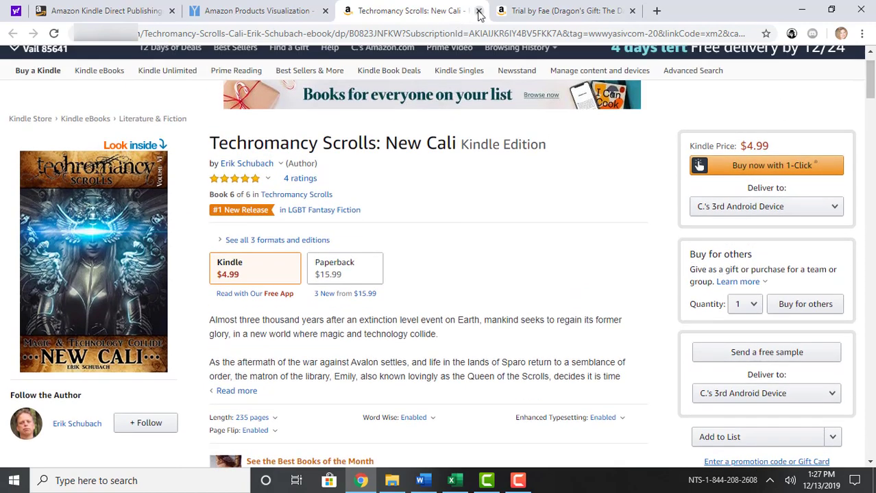
pyautogui.click(478, 11)
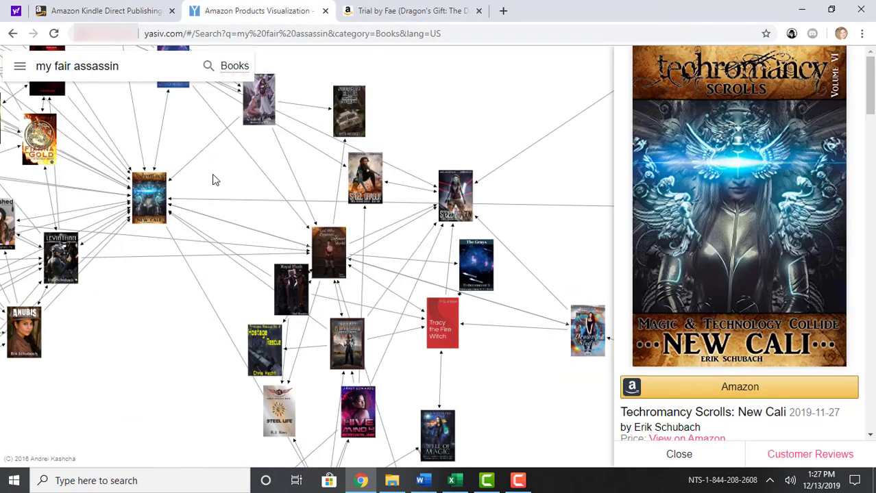
# Step: Explore the Unleashed series cluster on the map and show the details of Unleashed: Case of the Yorkshire Pudding
pyautogui.moveTo(213, 179); pyautogui.dragTo(240, 196)
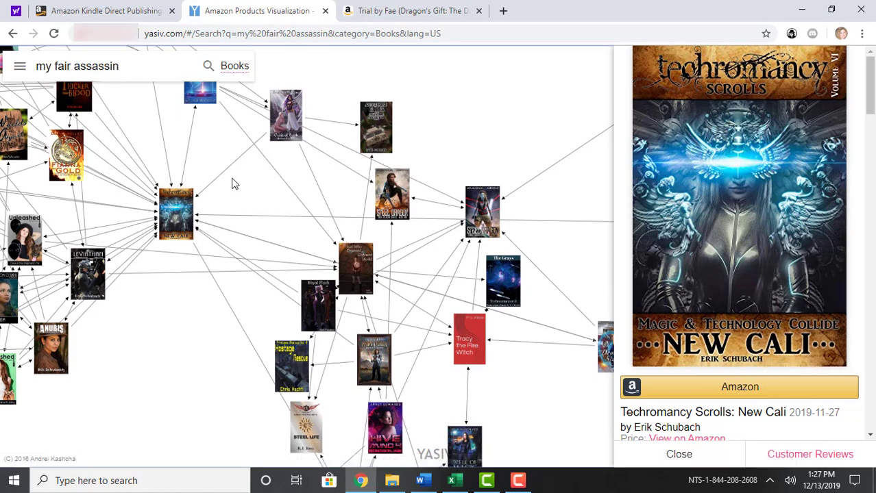
pyautogui.moveTo(232, 184); pyautogui.dragTo(368, 266)
pyautogui.moveTo(243, 426); pyautogui.dragTo(371, 317)
pyautogui.click(288, 339)
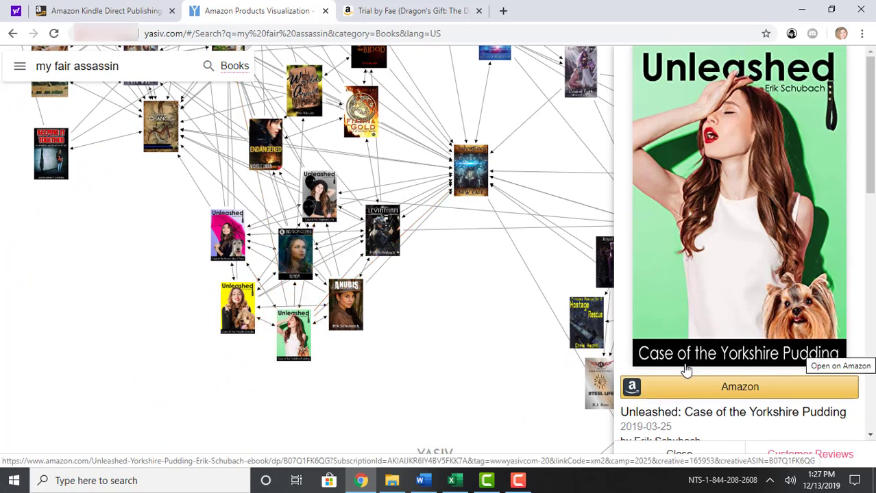
# Step: Follow the map across to the box-set cluster and show the details of the Blood Magic Box Set
pyautogui.moveTo(469, 320); pyautogui.dragTo(237, 329)
pyautogui.moveTo(538, 107); pyautogui.dragTo(336, 250)
pyautogui.moveTo(536, 293); pyautogui.dragTo(303, 339)
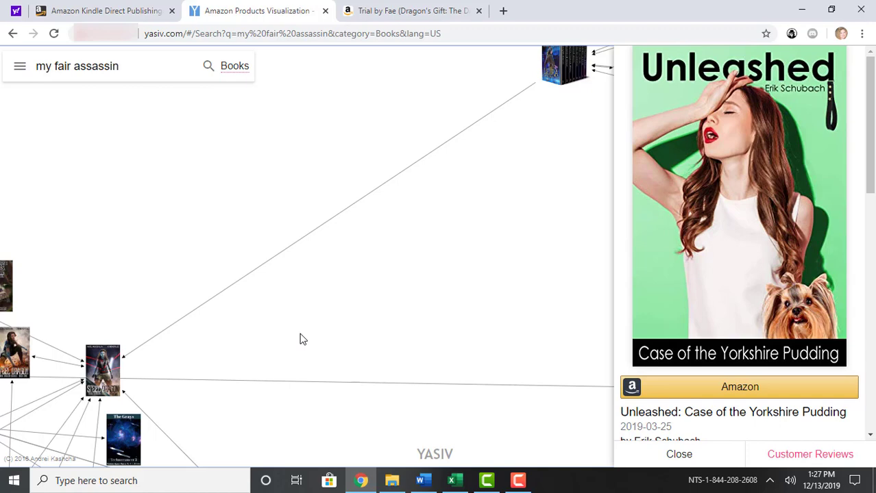
pyautogui.moveTo(453, 329); pyautogui.dragTo(97, 347)
pyautogui.moveTo(437, 273); pyautogui.dragTo(328, 460)
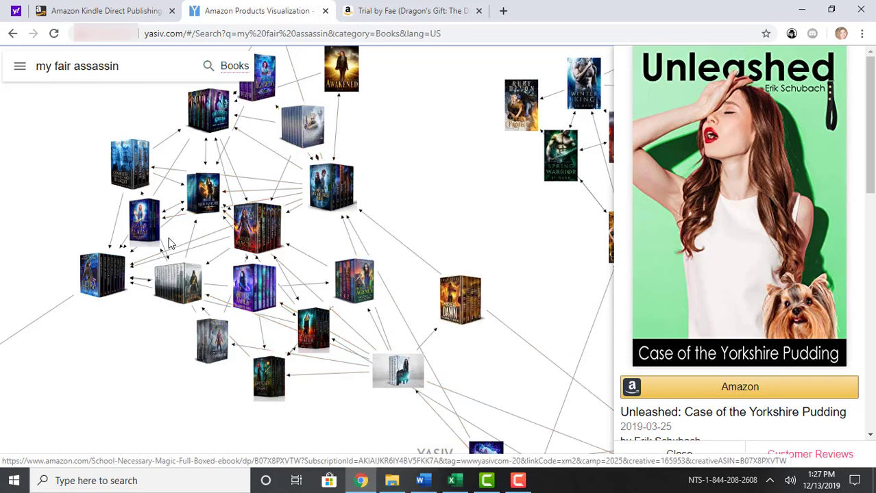
pyautogui.click(261, 226)
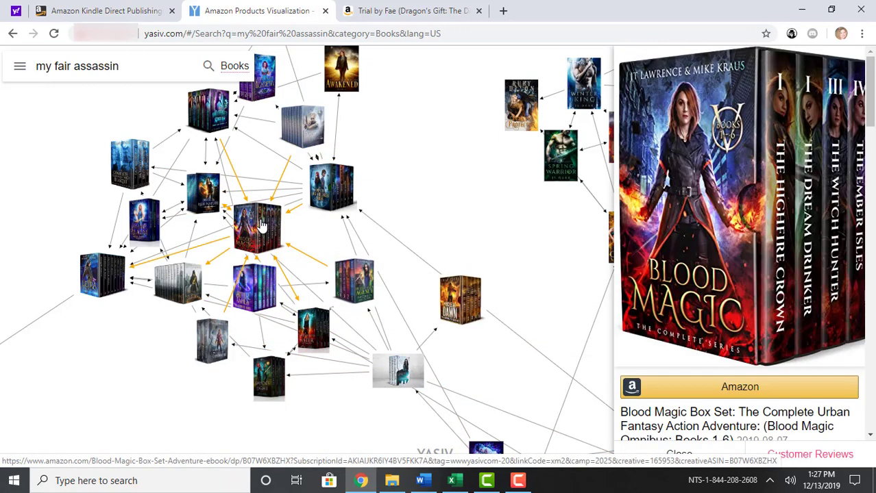
# Step: Open the Blood Magic Box Set on Amazon and review its product details, category rankings and also-bought titles
pyautogui.click(719, 396)
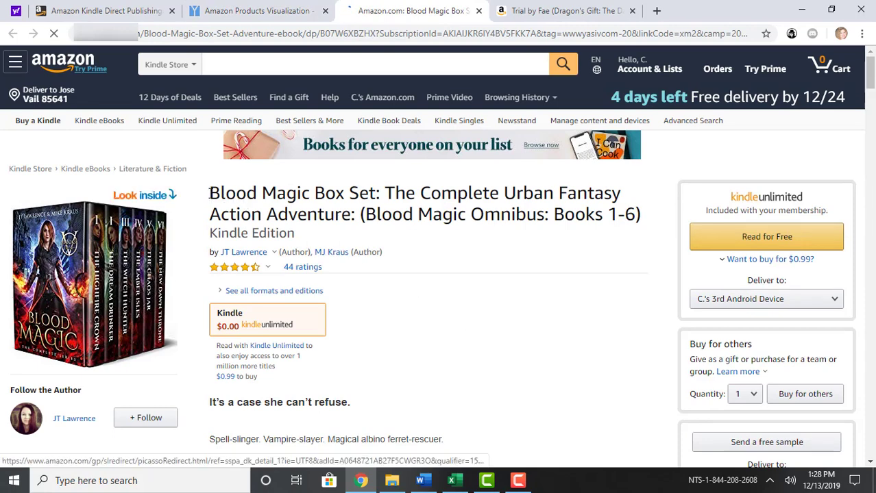
pyautogui.scroll(-10, 209, 198)
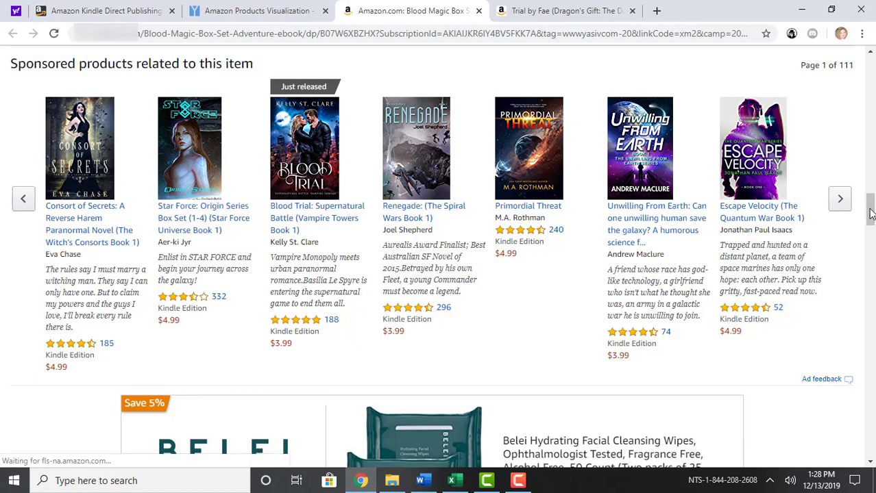
pyautogui.moveTo(872, 212); pyautogui.dragTo(872, 141)
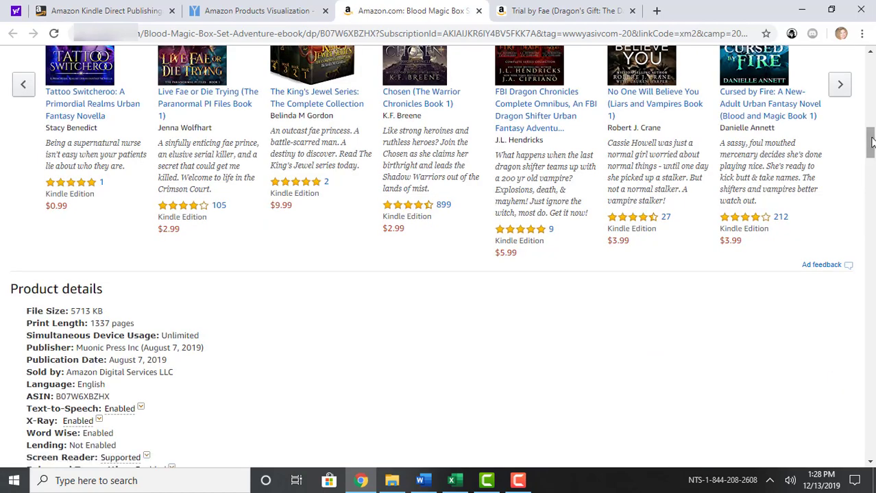
pyautogui.moveTo(870, 141); pyautogui.dragTo(870, 156)
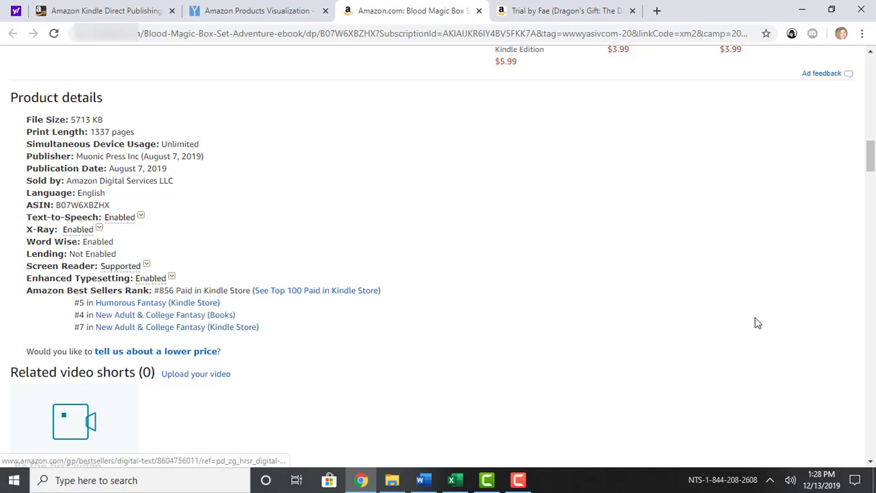
pyautogui.moveTo(870, 154); pyautogui.dragTo(871, 102)
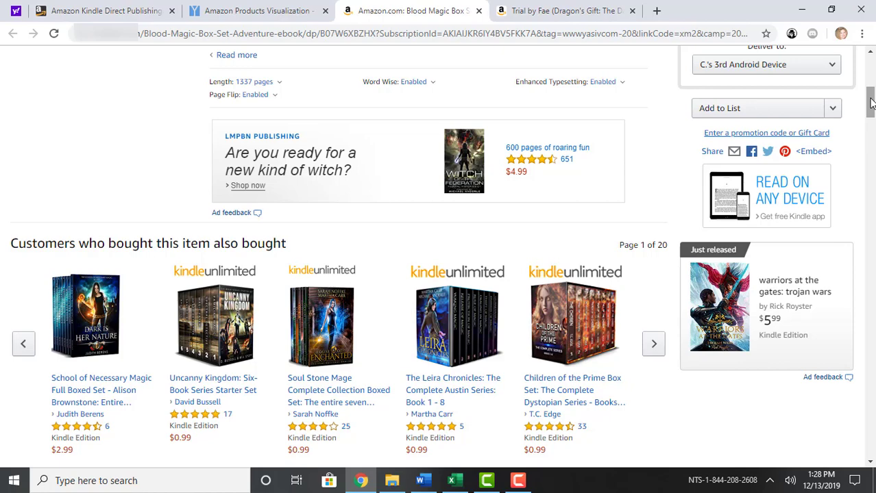
pyautogui.moveTo(872, 101); pyautogui.dragTo(872, 77)
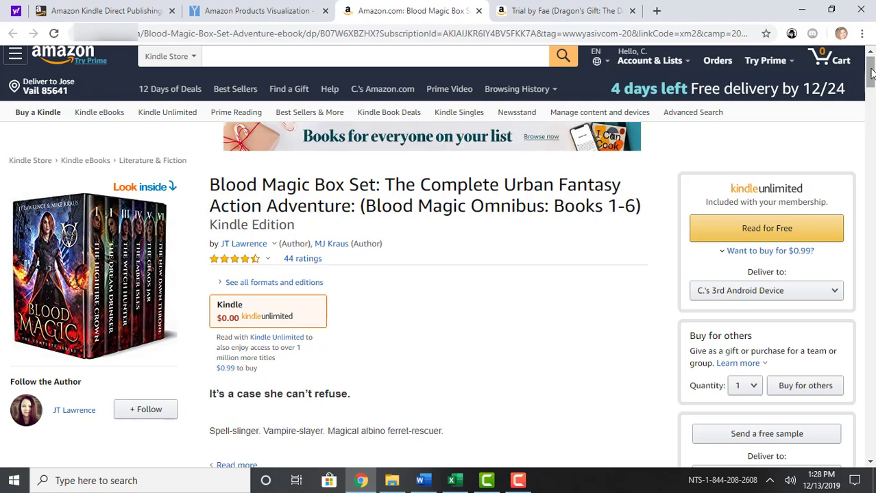
# Step: Return to the book map, select The Ravenglass Chronicles box set and open its Amazon page
pyautogui.click(256, 10)
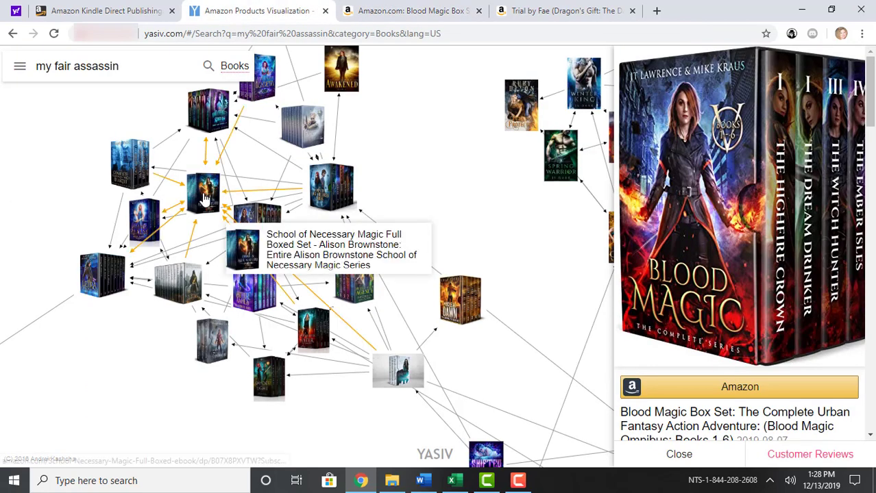
pyautogui.press('Escape')
pyautogui.click(188, 285)
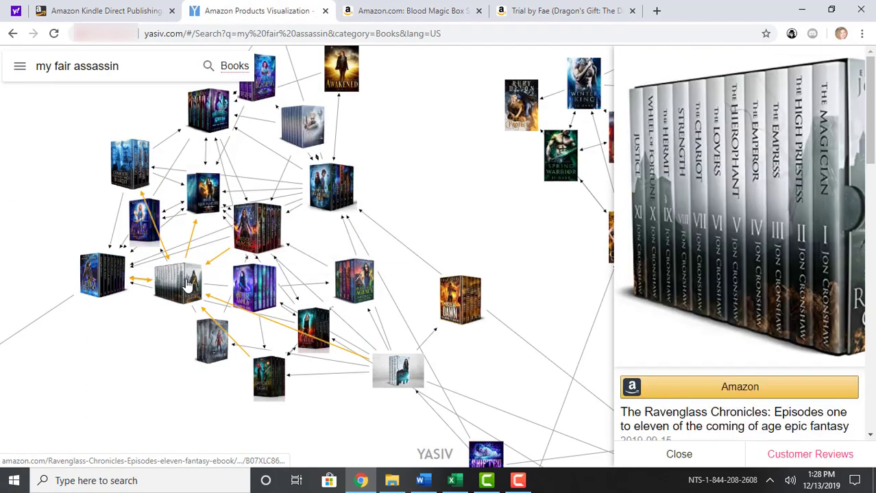
pyautogui.click(685, 389)
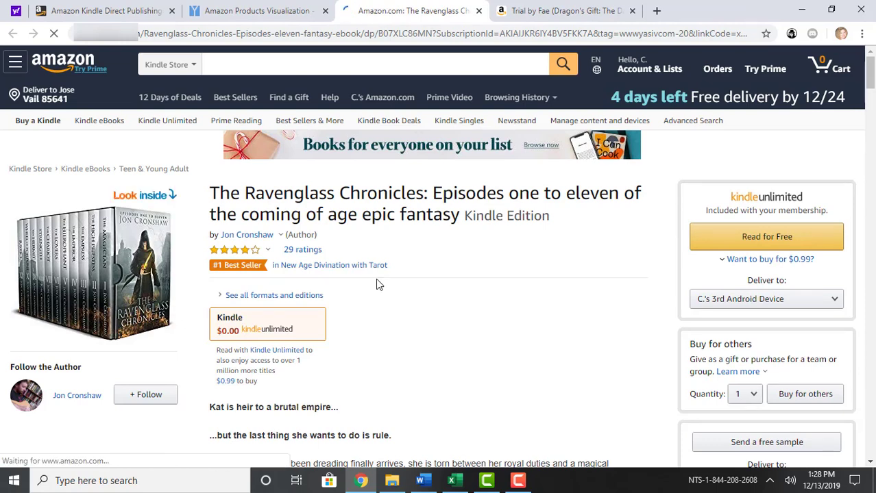
# Step: Review The Ravenglass Chronicles' description, also-bought titles and category rankings on Amazon, and close its details on the book map
pyautogui.scroll(-20, 312, 278)
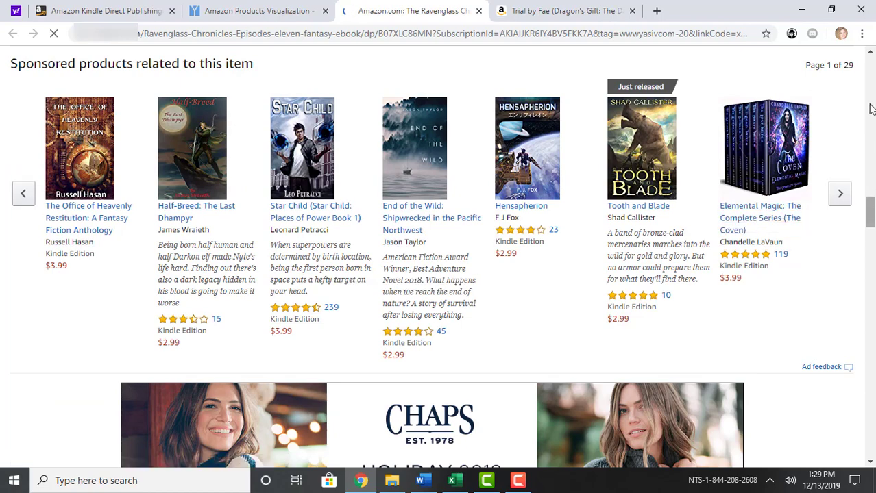
pyautogui.click(870, 110)
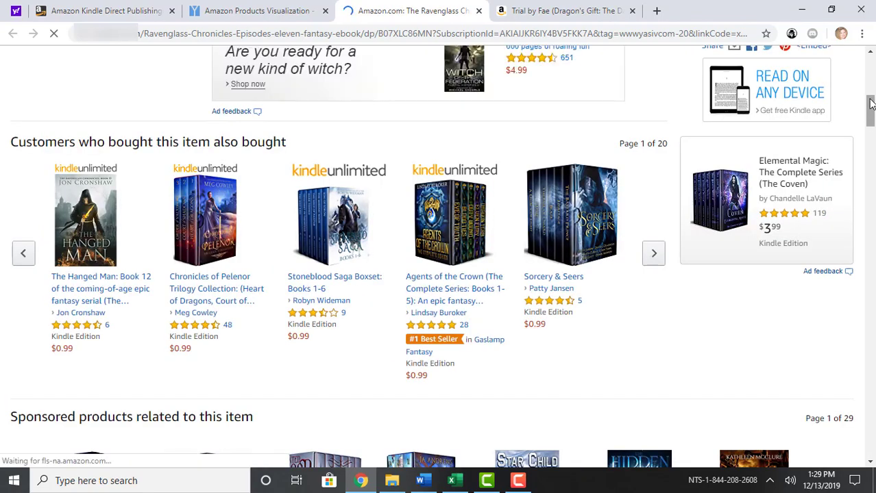
pyautogui.scroll(4, 870, 103)
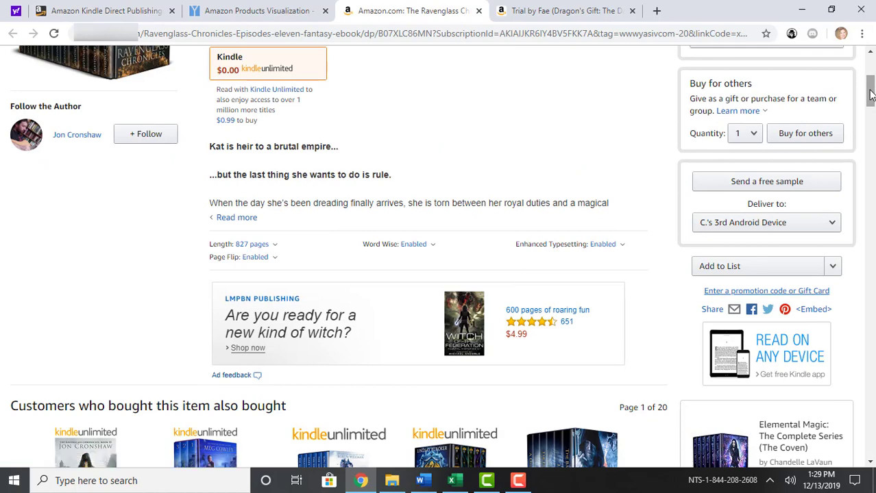
pyautogui.scroll(2, 870, 95)
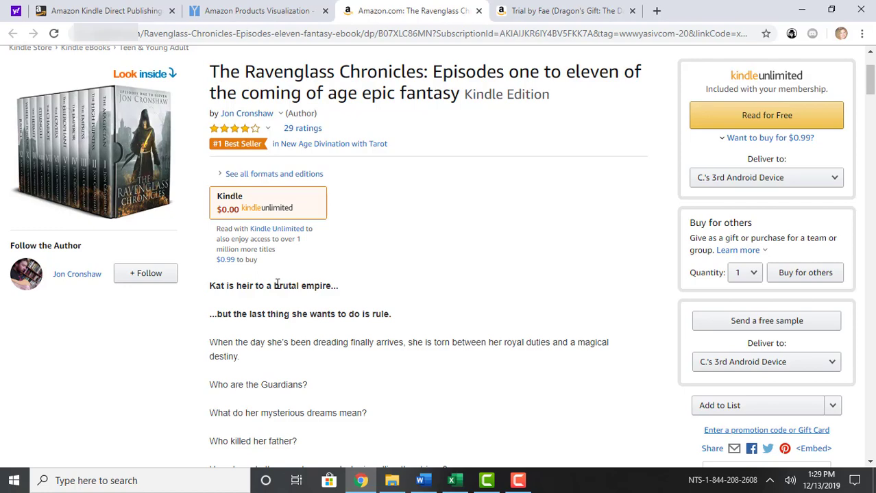
pyautogui.moveTo(872, 92); pyautogui.dragTo(872, 103)
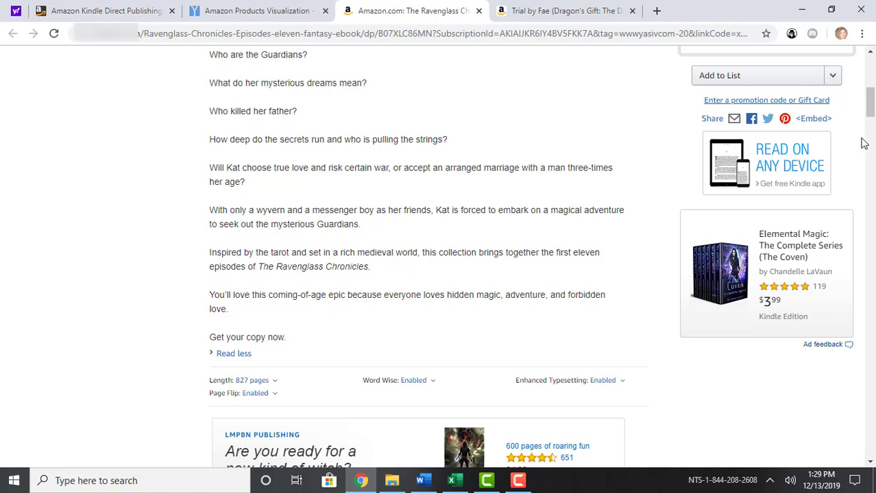
pyautogui.moveTo(870, 106); pyautogui.dragTo(871, 177)
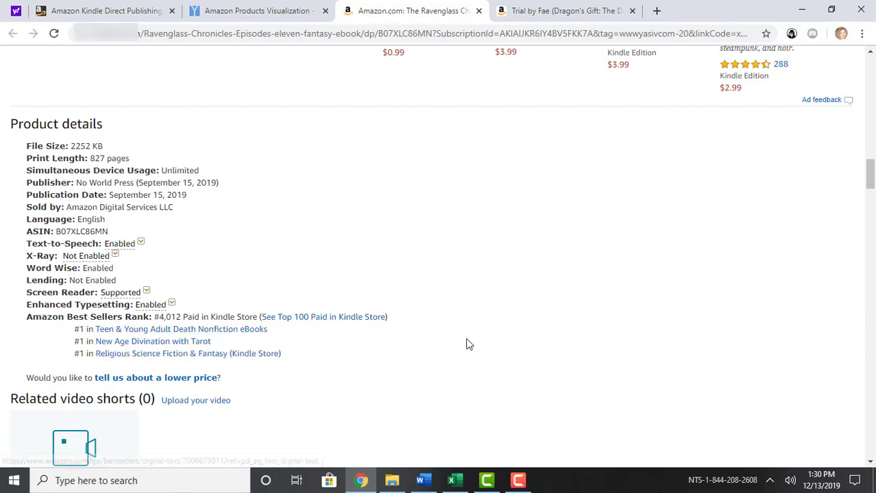
pyautogui.moveTo(871, 177); pyautogui.dragTo(873, 62)
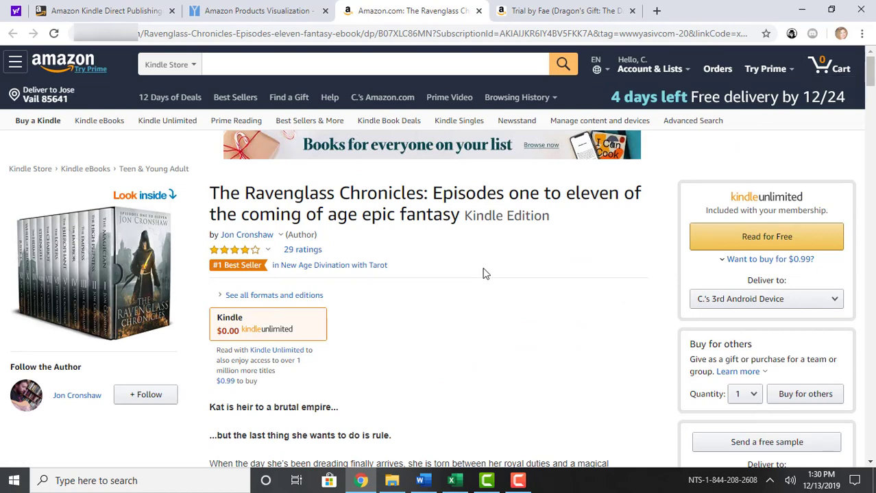
pyautogui.click(237, 11)
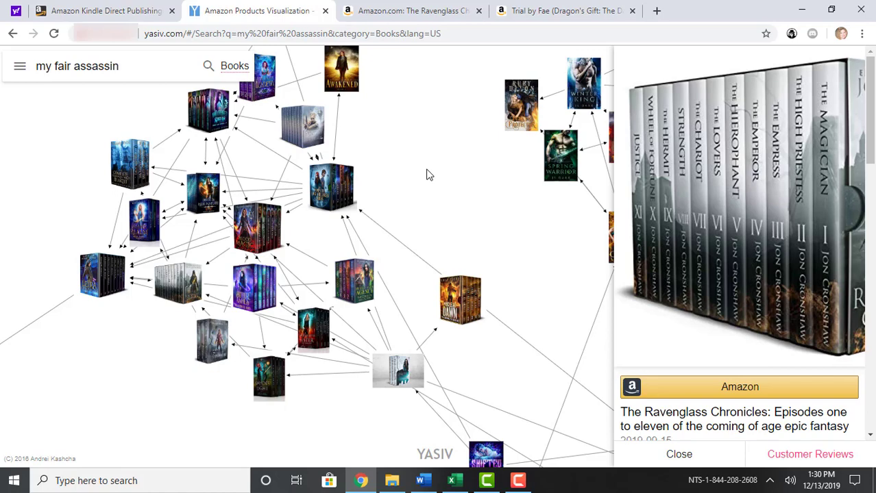
pyautogui.click(662, 456)
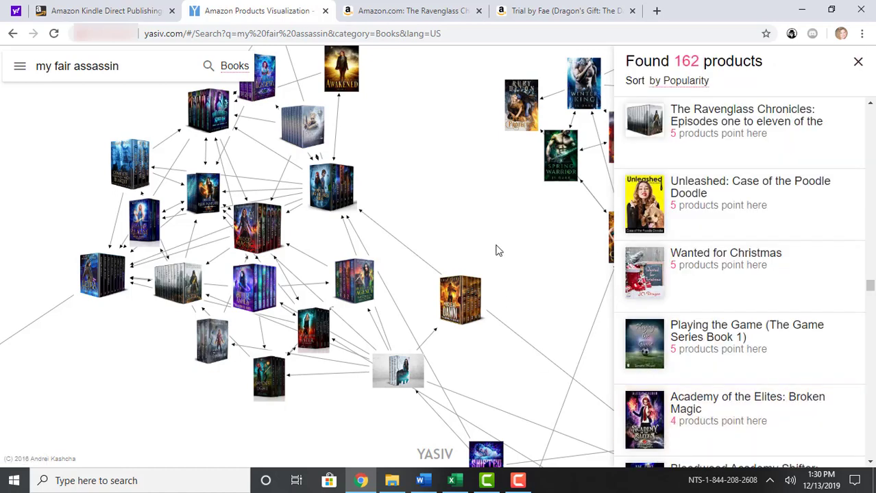
# Step: Close the map's product list, switch to the Kindle Direct Publishing bookshelf and open the promotion page for The Black Blossom's Kindle eBook
pyautogui.click(858, 61)
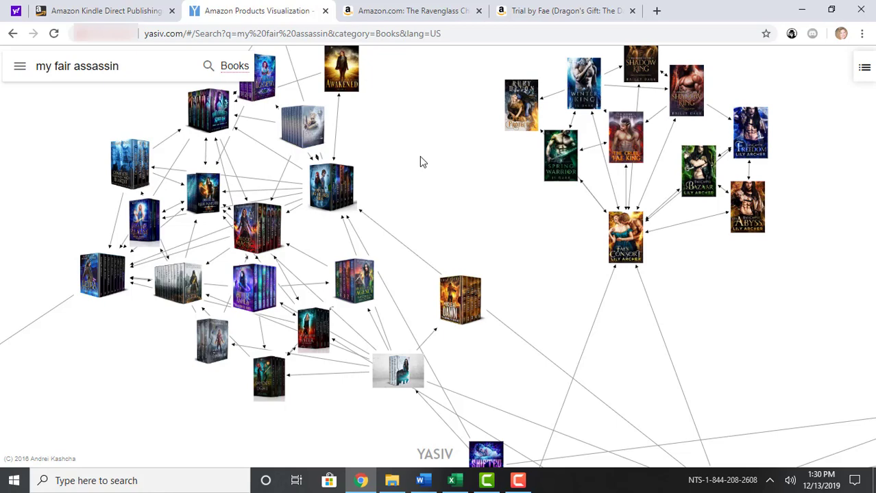
pyautogui.hotkey('ctrl', 'shift', 'Tab')
pyautogui.scroll(-1, 871, 91)
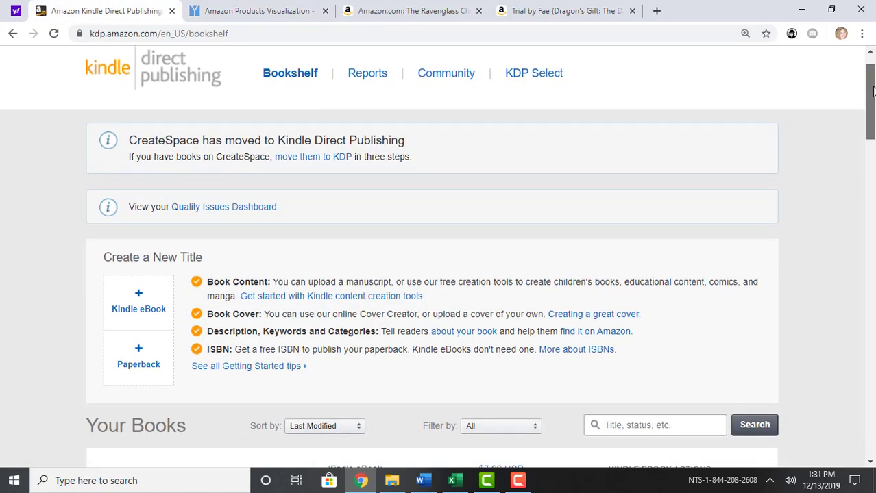
pyautogui.moveTo(871, 91); pyautogui.dragTo(872, 78)
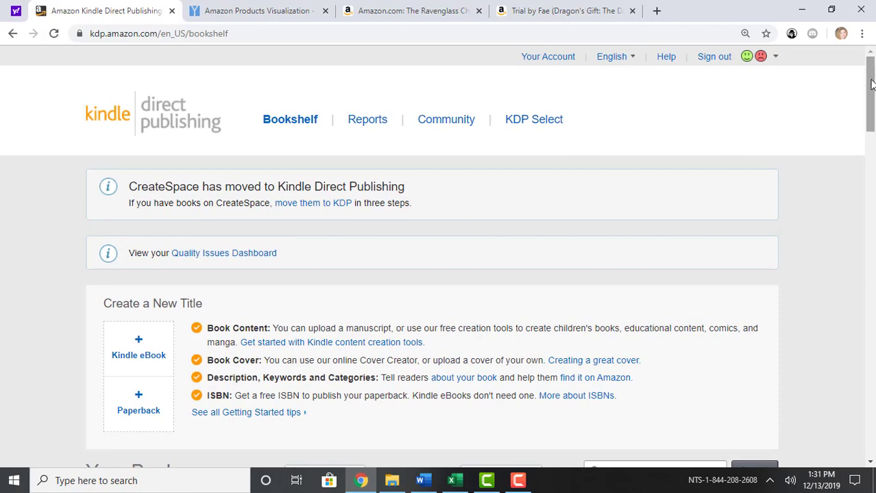
pyautogui.moveTo(872, 78); pyautogui.dragTo(871, 201)
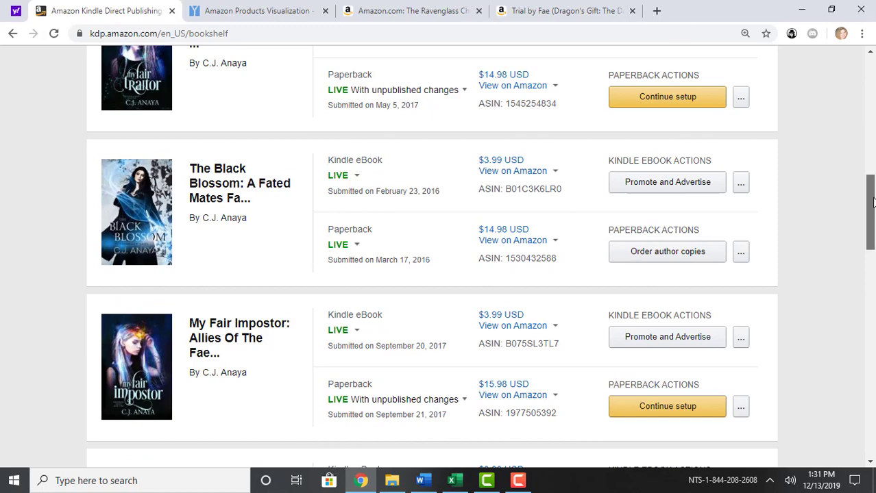
pyautogui.click(679, 189)
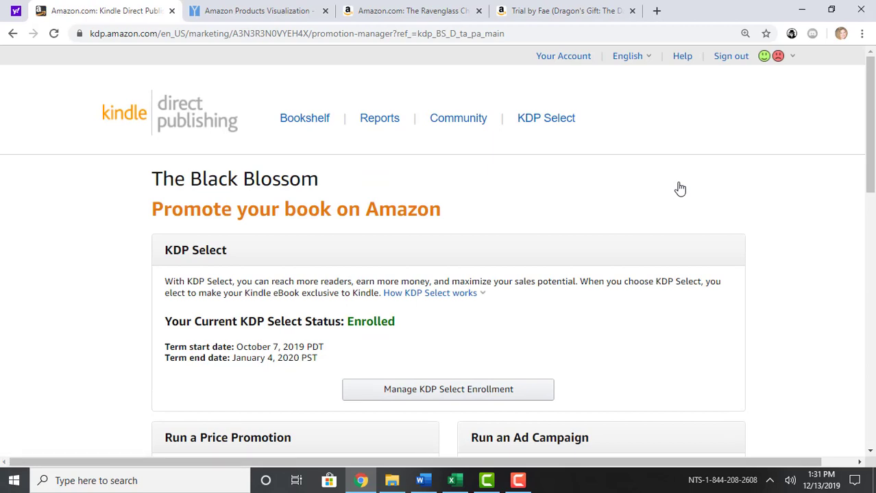
# Step: Start a Sponsored Products ad campaign for The Black Blossom in the Amazon.com marketplace
pyautogui.moveTo(873, 102); pyautogui.dragTo(874, 214)
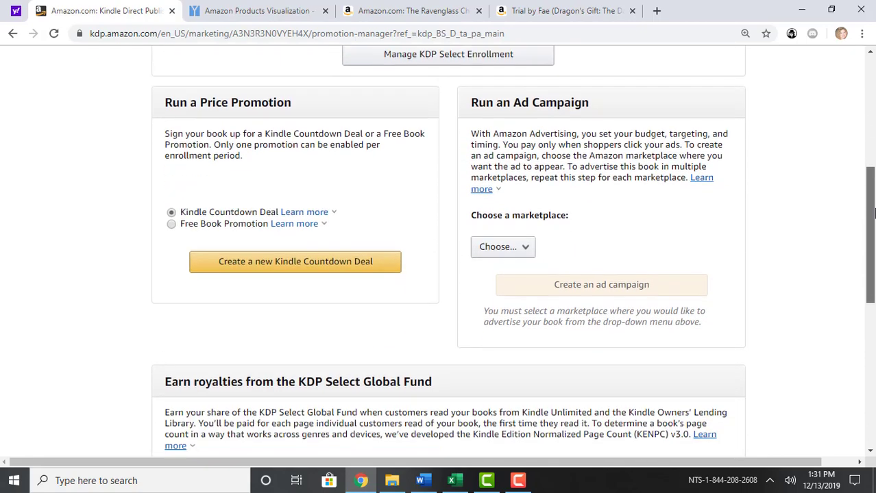
pyautogui.click(525, 249)
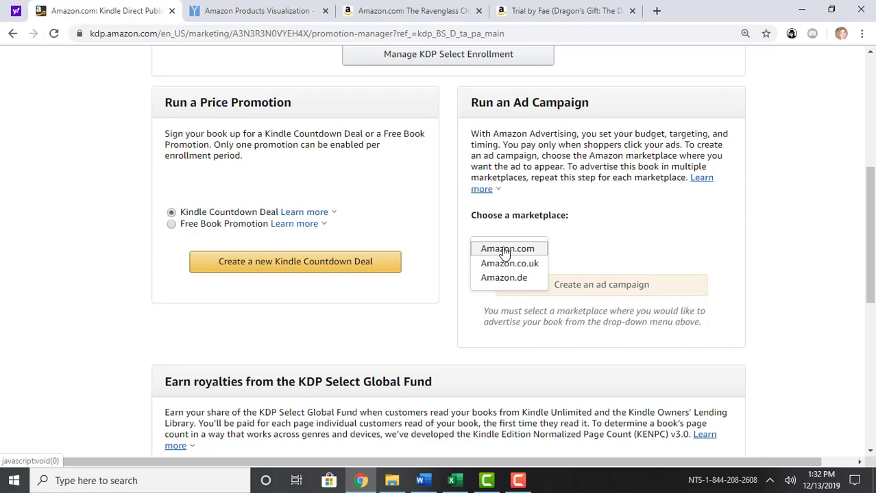
pyautogui.click(504, 250)
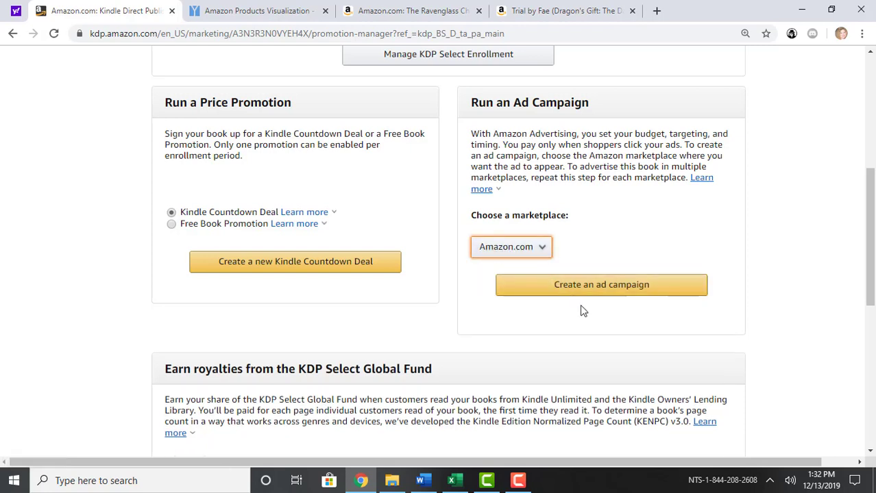
pyautogui.click(586, 287)
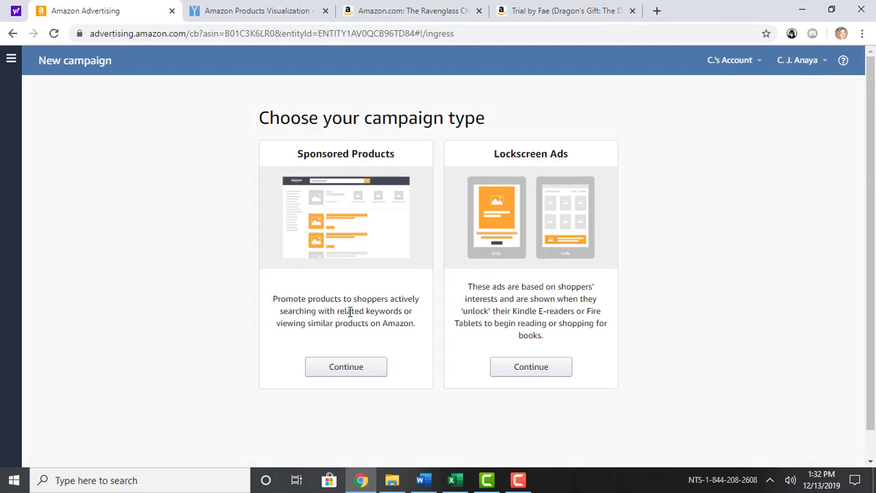
pyautogui.click(343, 369)
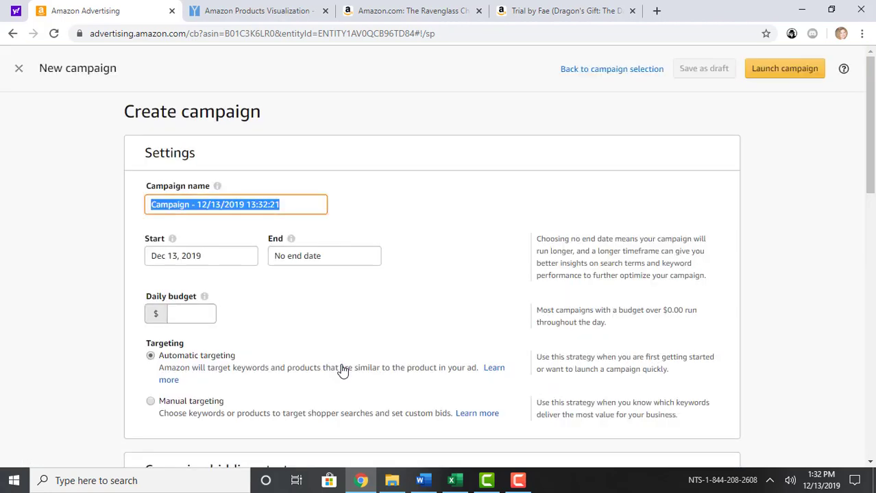
# Step: Keep the default campaign name and set the campaign to manual targeting
pyautogui.click(290, 204)
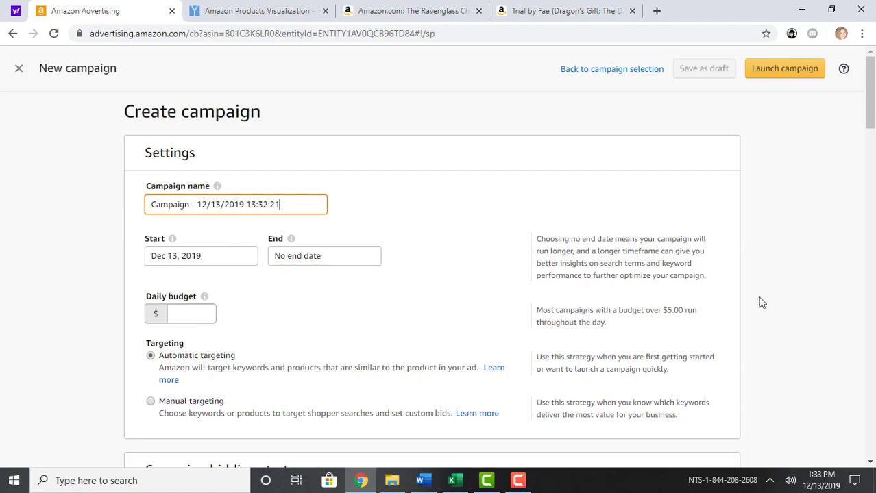
pyautogui.scroll(-3, 480, 274)
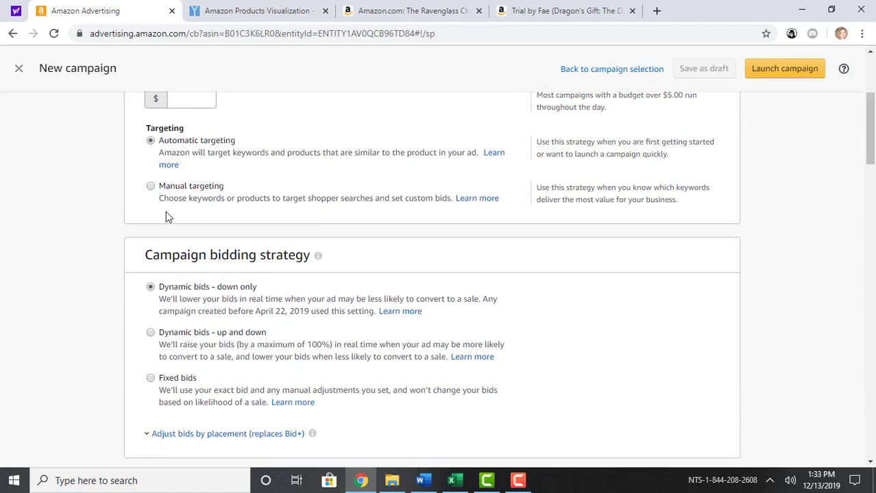
pyautogui.click(151, 187)
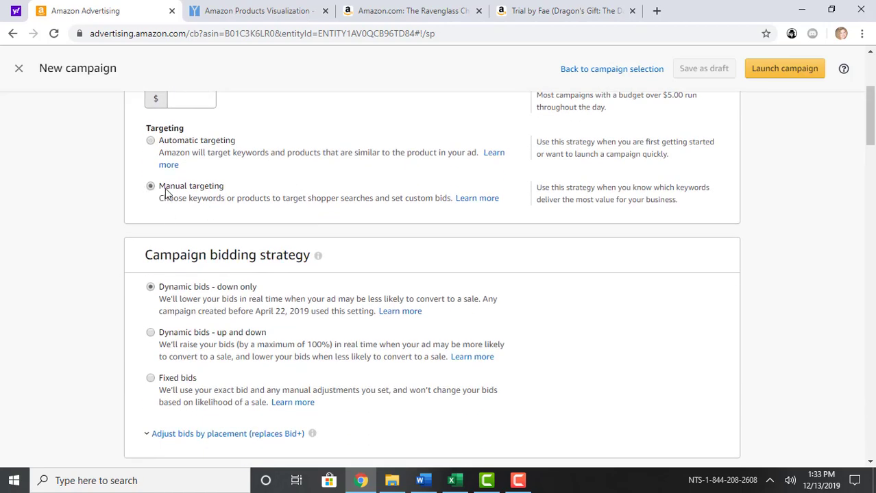
# Step: Set keyword targeting to use an entered list, with Phrase and Exact match turned off so only Broad remains
pyautogui.moveTo(872, 129); pyautogui.dragTo(872, 156)
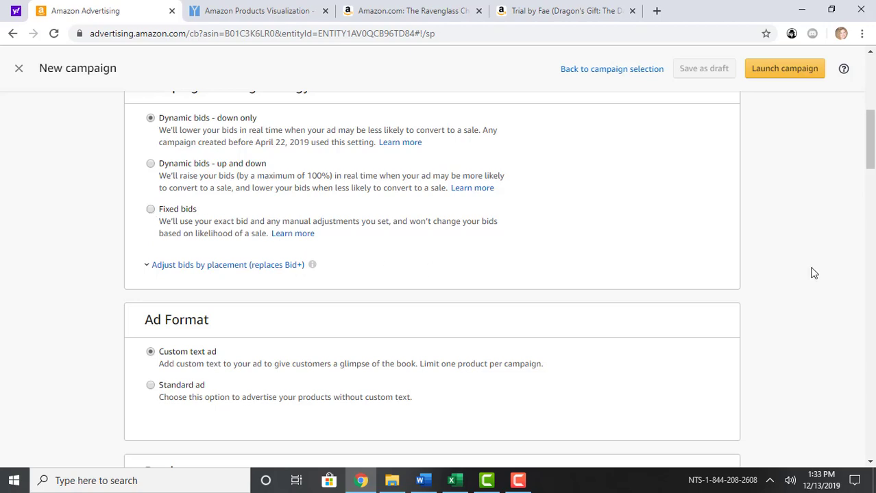
pyautogui.moveTo(869, 151); pyautogui.dragTo(871, 168)
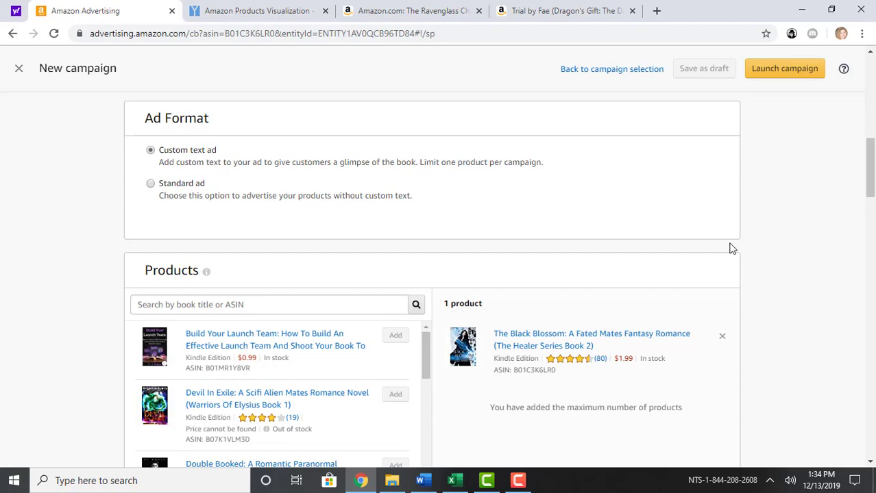
pyautogui.scroll(-3, 872, 179)
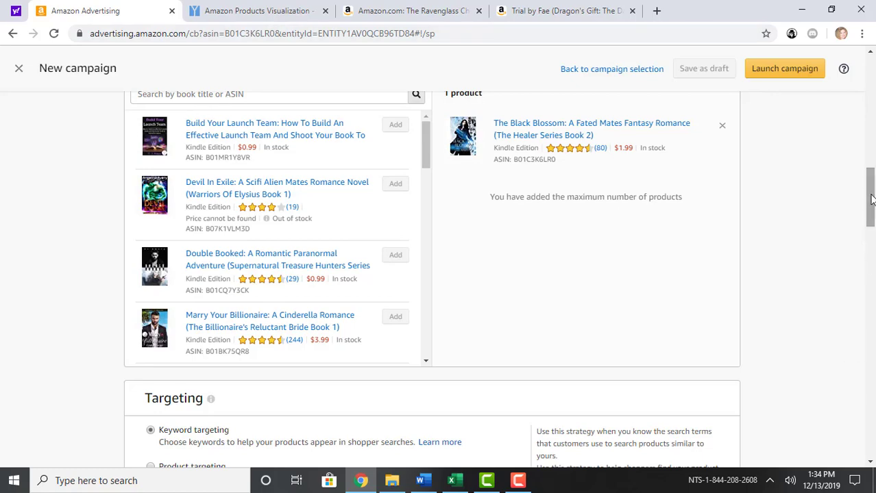
pyautogui.moveTo(870, 199); pyautogui.dragTo(872, 240)
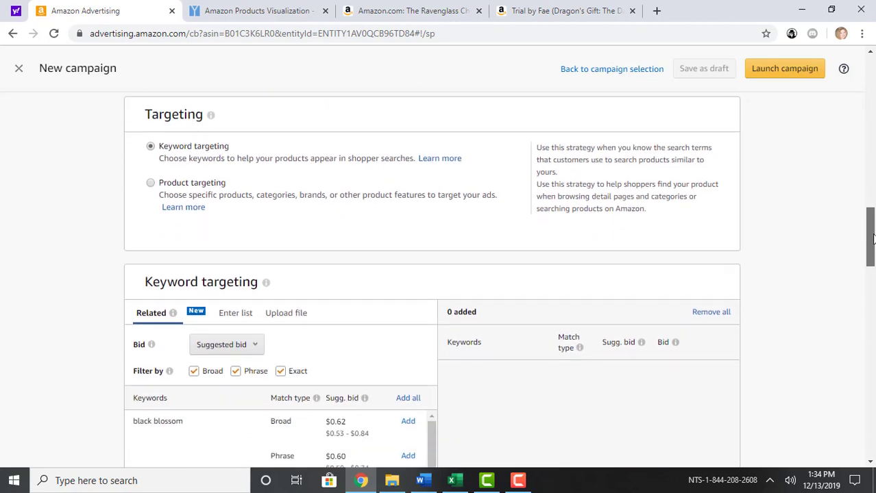
pyautogui.moveTo(871, 240); pyautogui.dragTo(872, 242)
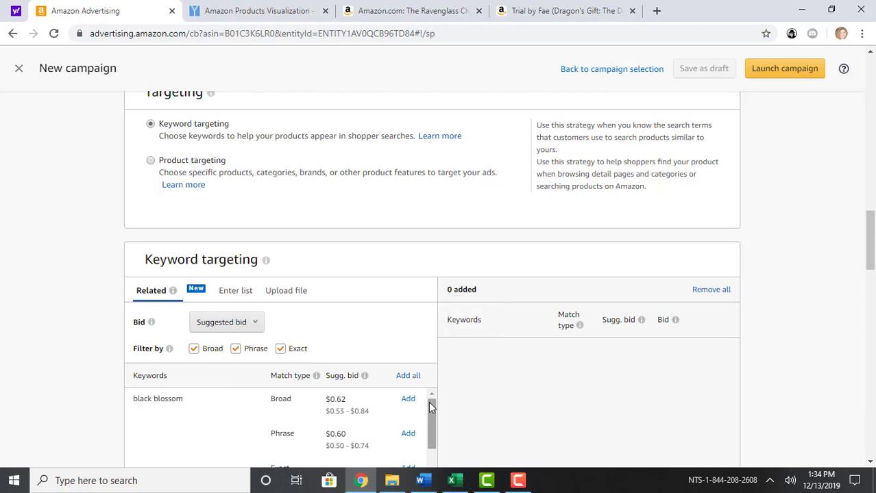
pyautogui.click(236, 295)
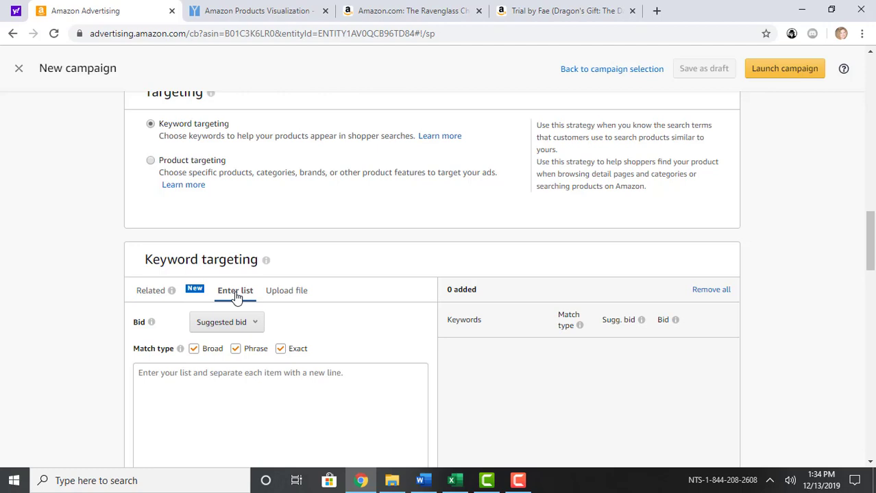
pyautogui.click(150, 383)
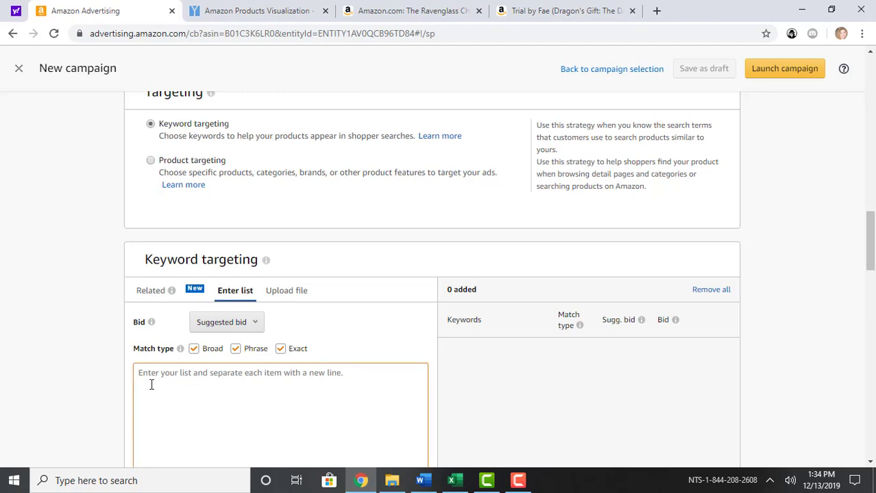
pyautogui.click(281, 351)
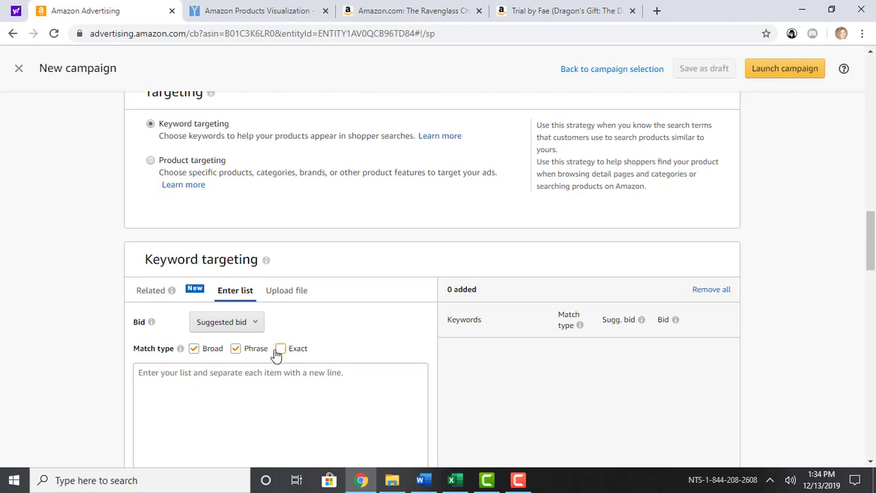
pyautogui.click(235, 351)
pyautogui.click(154, 376)
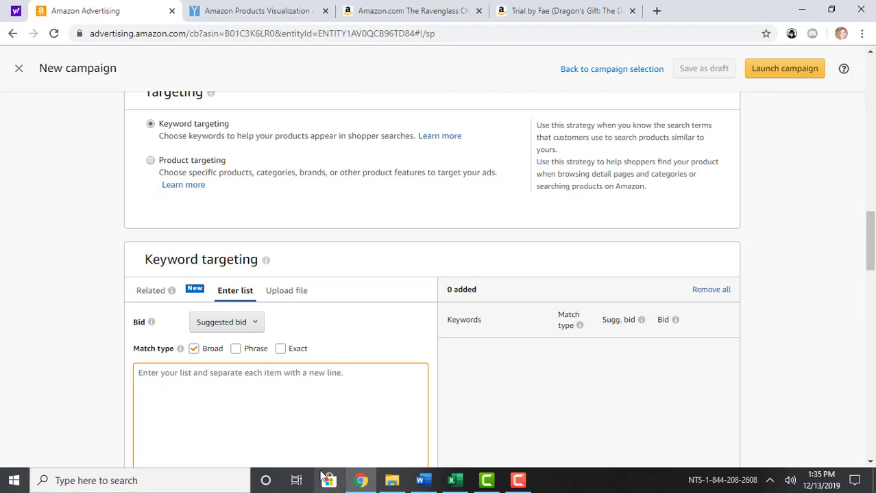
# Step: Paste the prepared list of book titles and author names as keywords and add them to the campaign
pyautogui.scroll(-3, 872, 235)
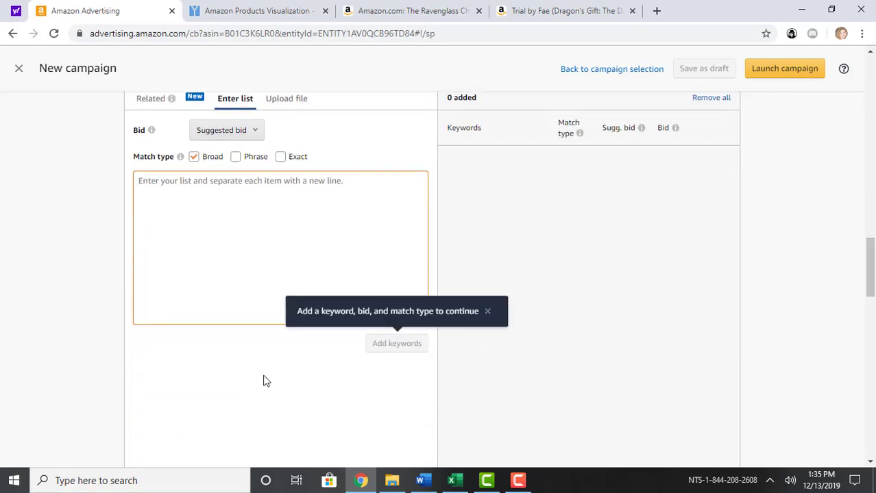
pyautogui.rightClick(159, 185)
pyautogui.click(186, 286)
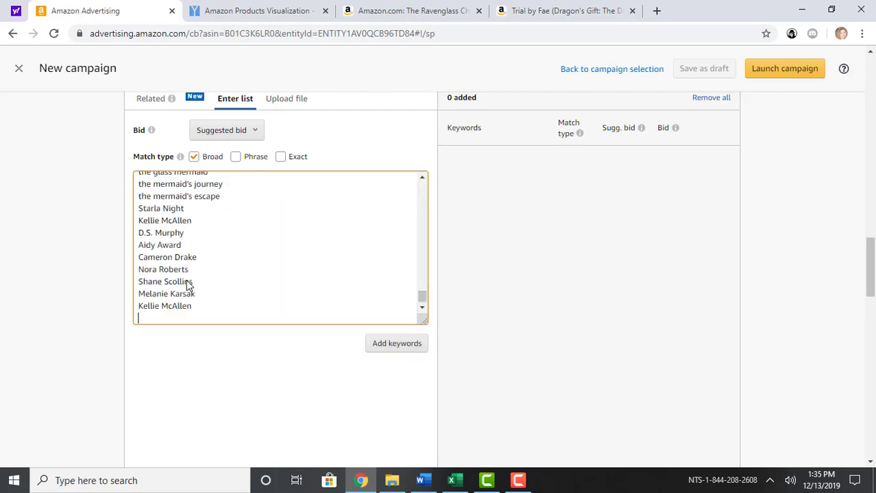
pyautogui.click(394, 348)
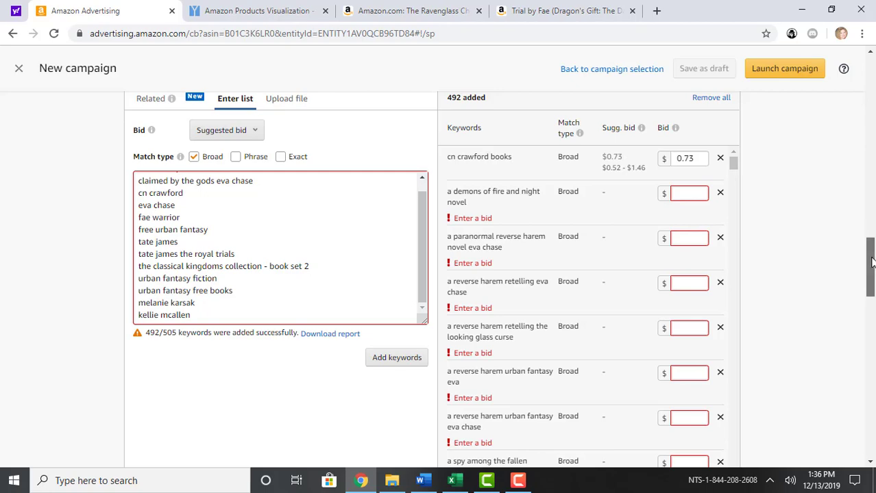
# Step: Try to set a bid of $.41 for the keyword "a demons of fire and night novel" and cancel the bid entry below it
pyautogui.moveTo(871, 260)
pyautogui.mouseDown()
pyautogui.moveTo(870, 173)
pyautogui.moveTo(873, 272)
pyautogui.mouseUp()
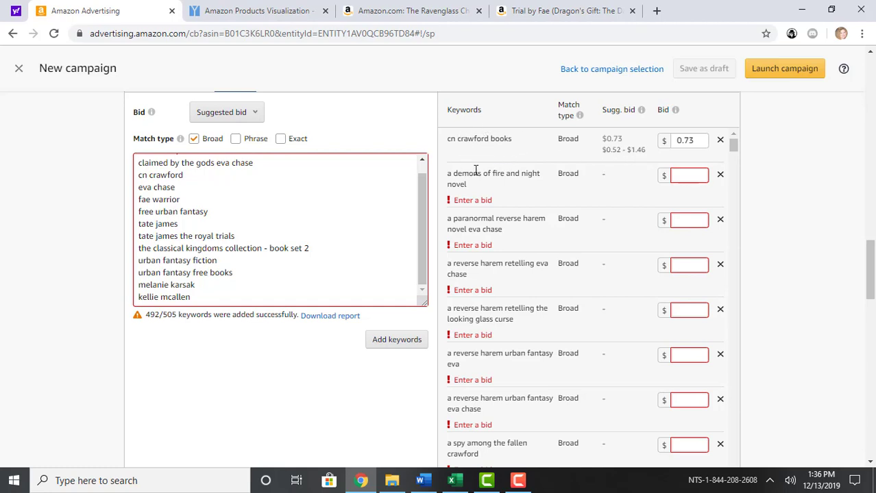
pyautogui.click(675, 177)
pyautogui.click(693, 176)
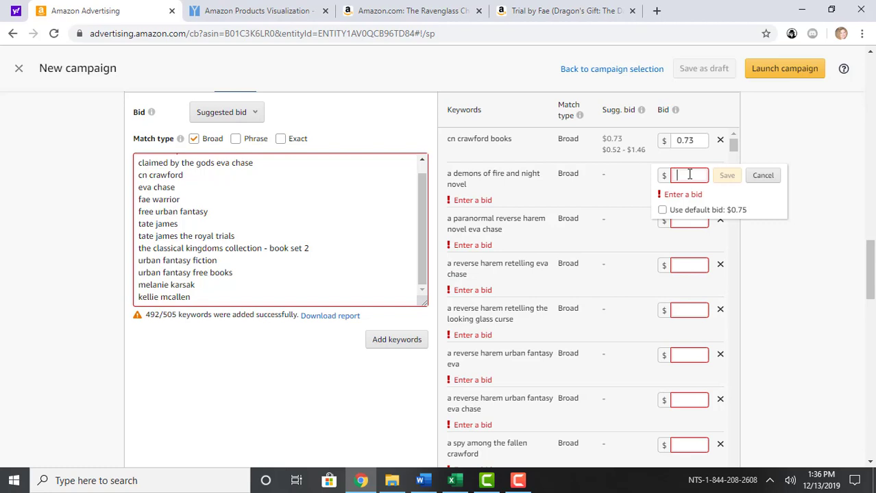
pyautogui.write('.41')
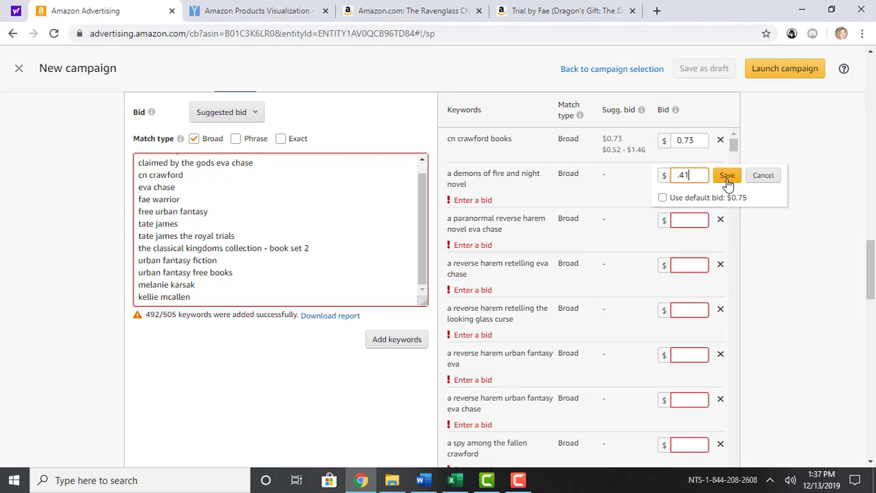
pyautogui.click(683, 220)
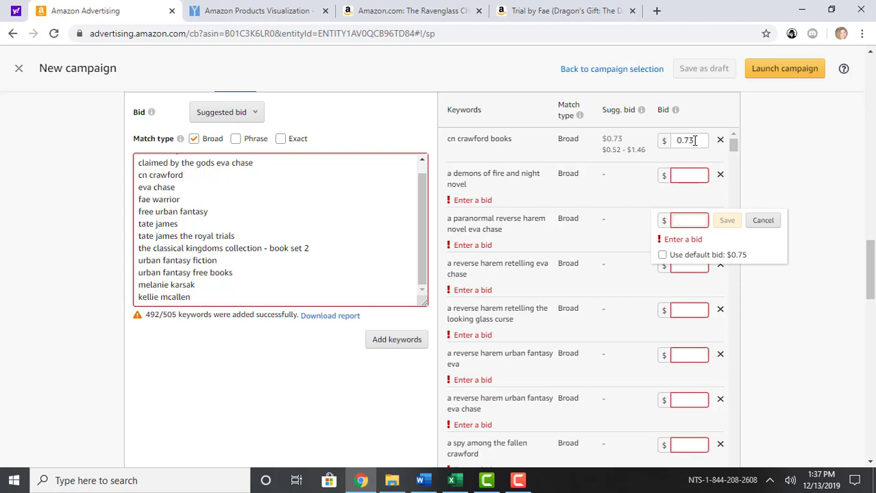
pyautogui.click(759, 222)
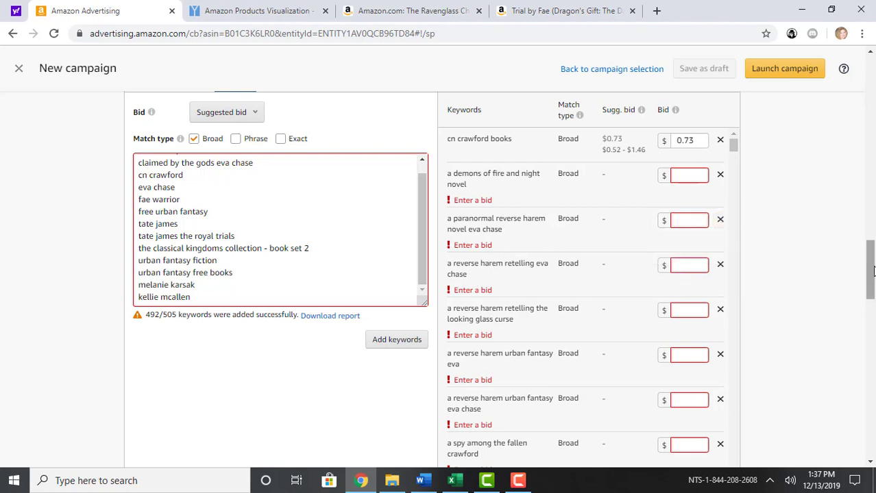
# Step: Look through the added keywords list to examine which entries have suggested bids and which need one
pyautogui.moveTo(872, 272); pyautogui.dragTo(872, 301)
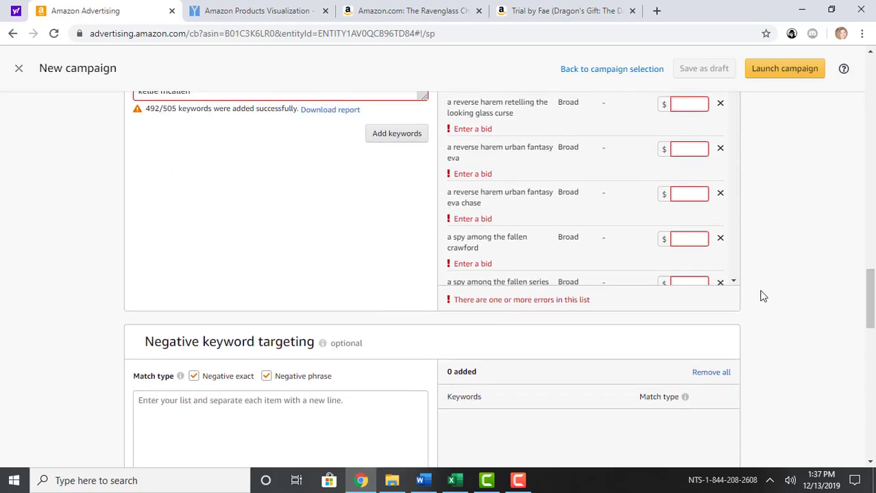
pyautogui.click(733, 282)
pyautogui.click(733, 282)
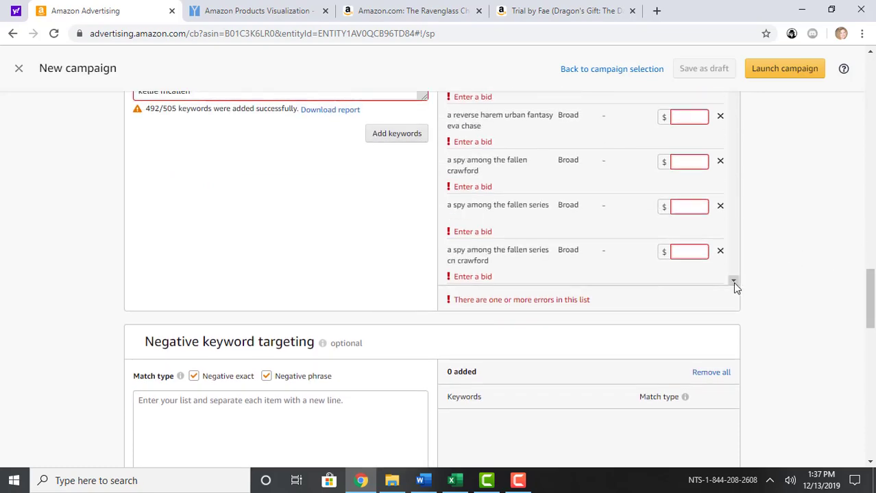
pyautogui.click(733, 282)
pyautogui.click(734, 281)
pyautogui.click(734, 282)
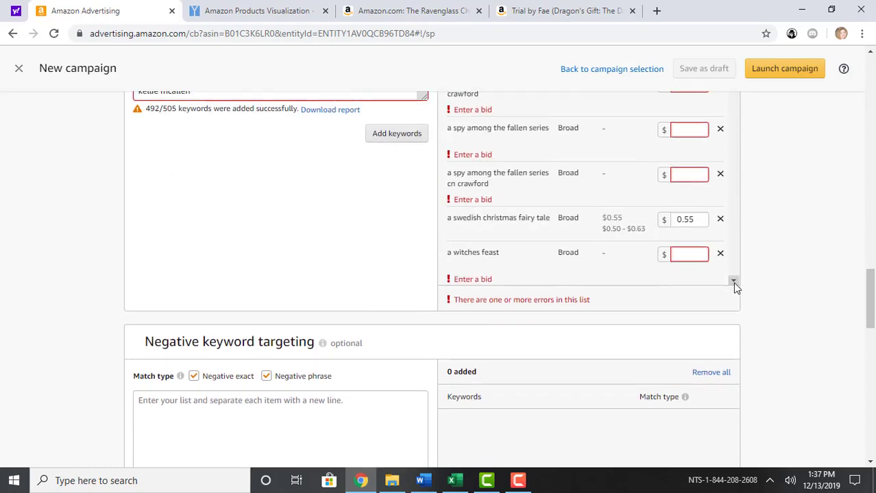
pyautogui.click(733, 282)
pyautogui.click(733, 282)
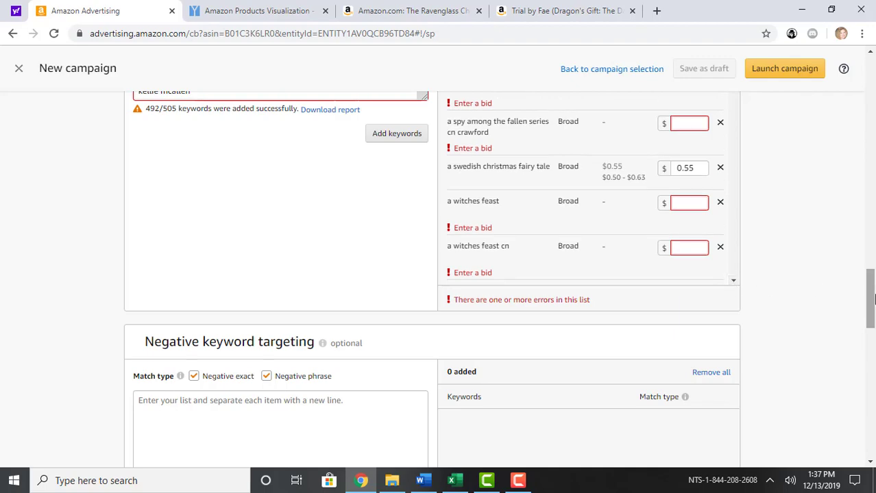
# Step: Go to the new campaign's Creative section and activate the empty custom text field to review the ad text and launch area
pyautogui.moveTo(873, 298); pyautogui.dragTo(873, 409)
pyautogui.click(156, 142)
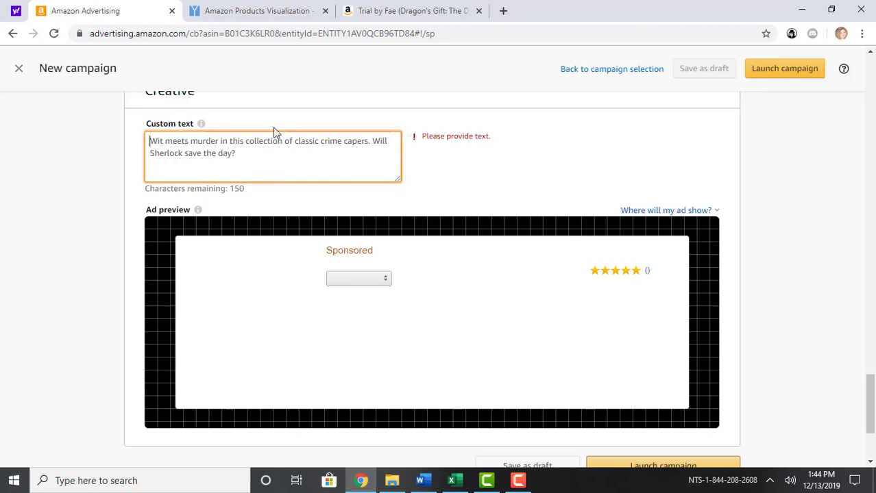
pyautogui.moveTo(872, 392)
pyautogui.mouseDown()
pyautogui.moveTo(871, 411)
pyautogui.moveTo(872, 398)
pyautogui.mouseUp()
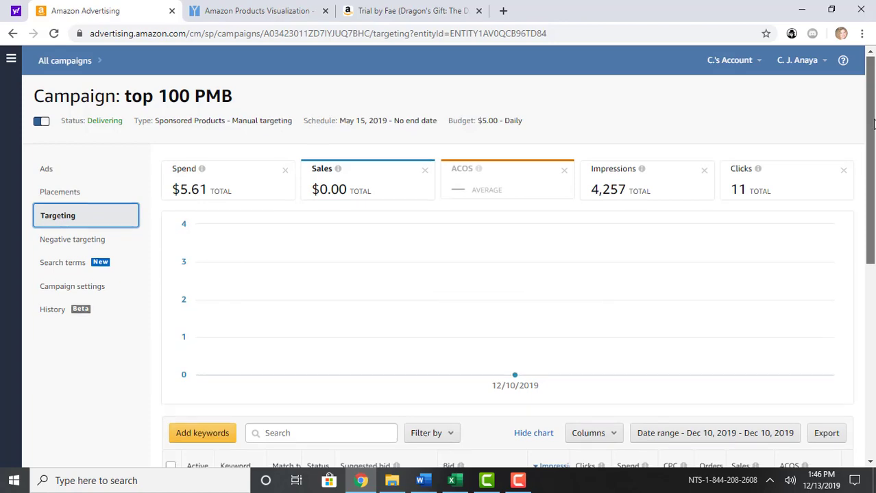
# Step: Widen the Keyword column in the top 100 PMB campaign's targeting table and sort the keywords by Sales, highest first
pyautogui.moveTo(871, 116); pyautogui.dragTo(873, 307)
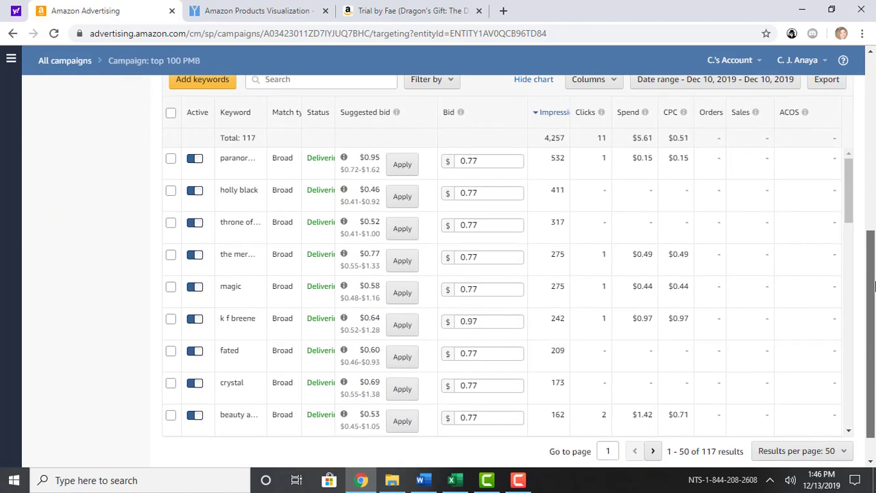
pyautogui.doubleClick(267, 113)
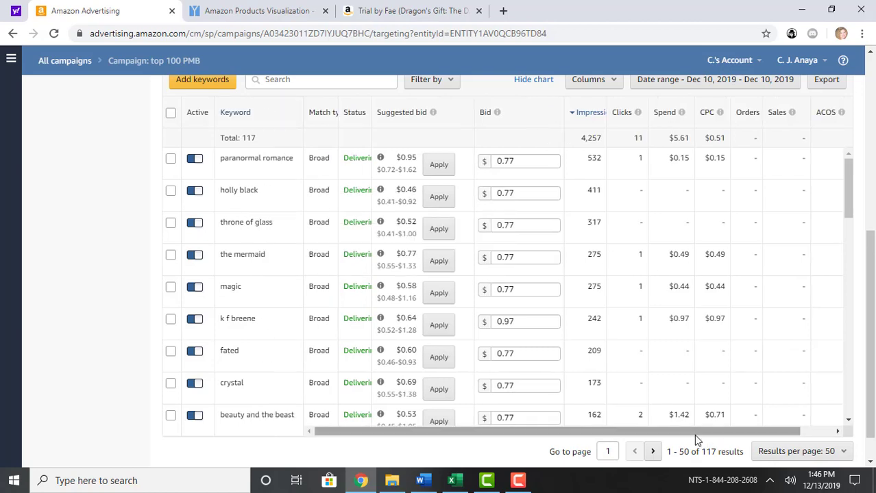
pyautogui.moveTo(691, 434); pyautogui.dragTo(796, 434)
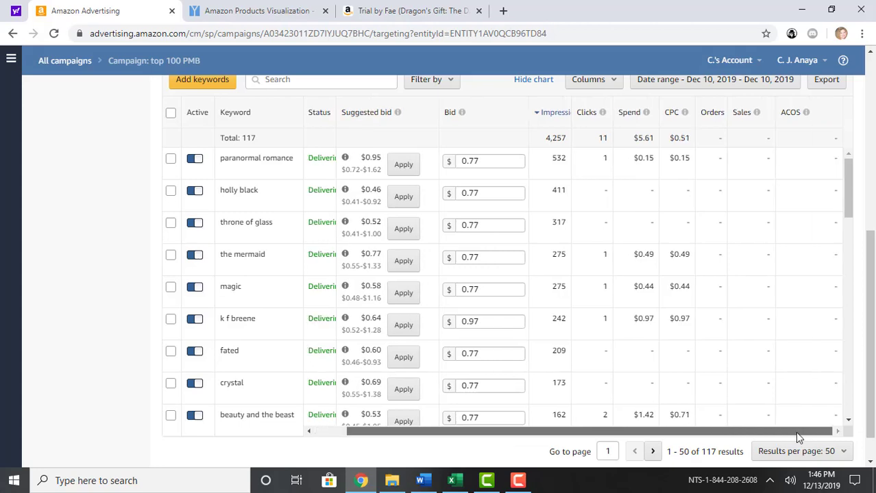
pyautogui.click(749, 124)
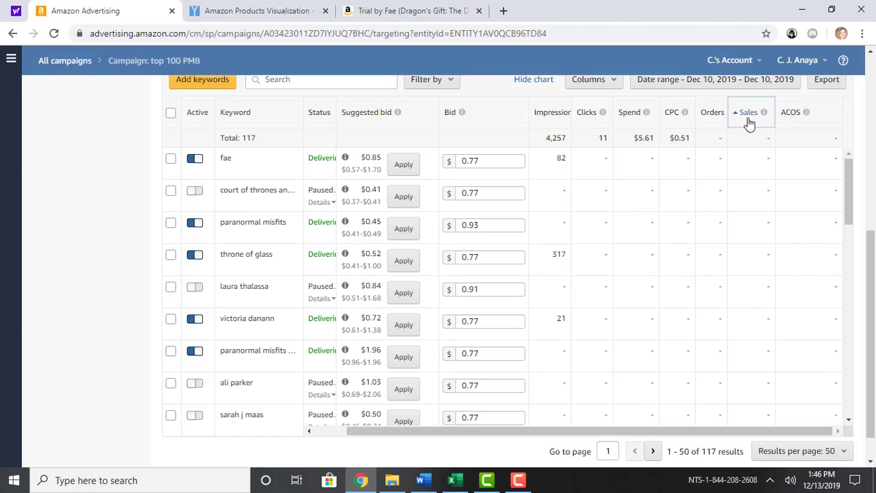
pyautogui.click(749, 123)
# Step: Set the targeting report's date range to Sep 15, 2019 through Dec 13, 2019 and save it
pyautogui.moveTo(871, 245); pyautogui.dragTo(871, 197)
pyautogui.click(716, 180)
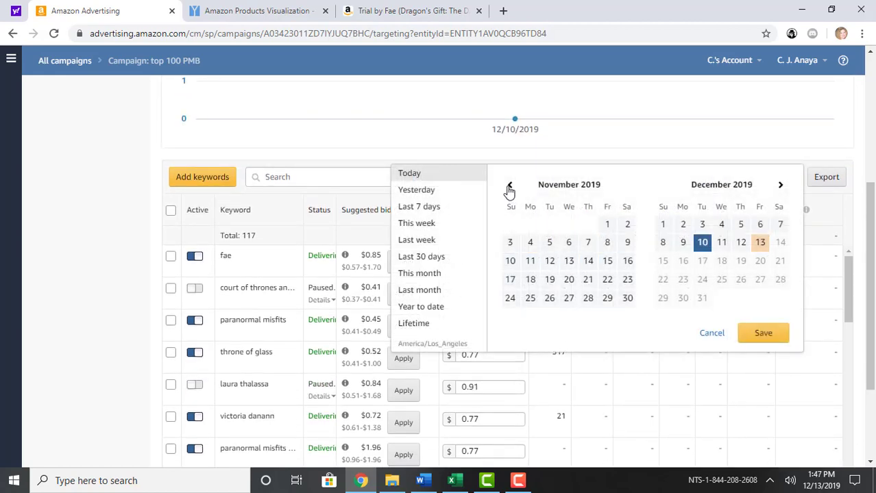
pyautogui.click(509, 188)
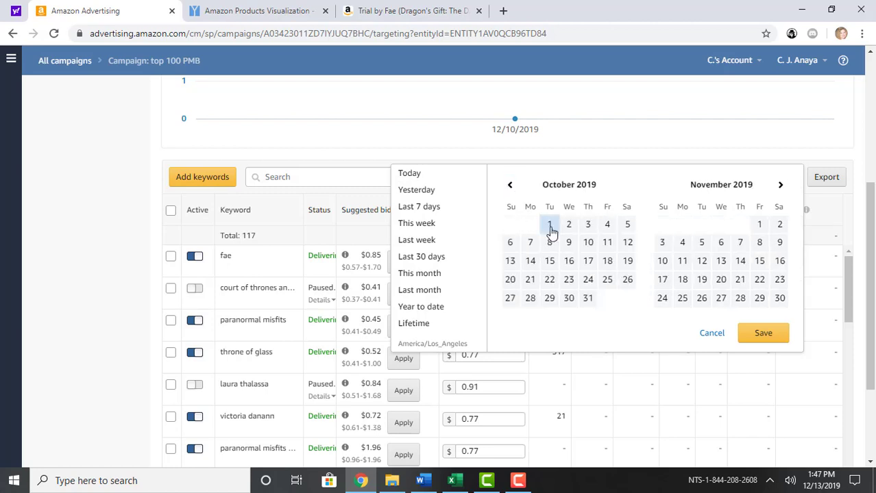
pyautogui.click(509, 185)
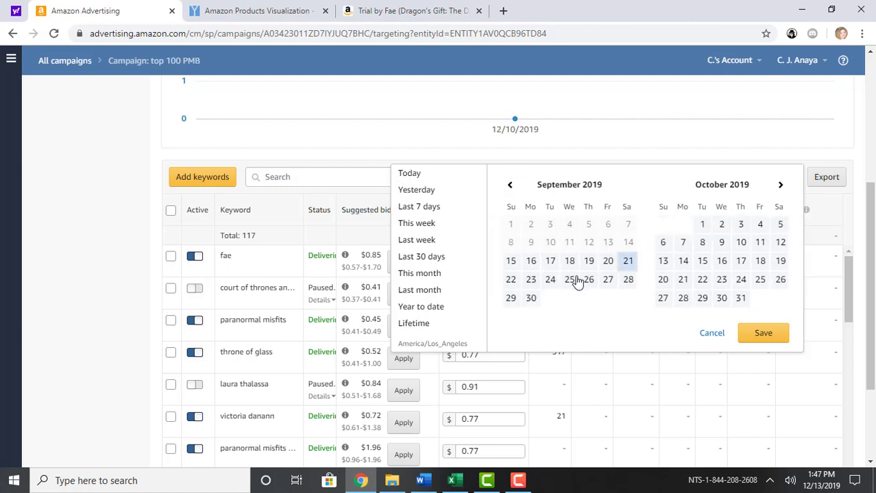
pyautogui.click(511, 263)
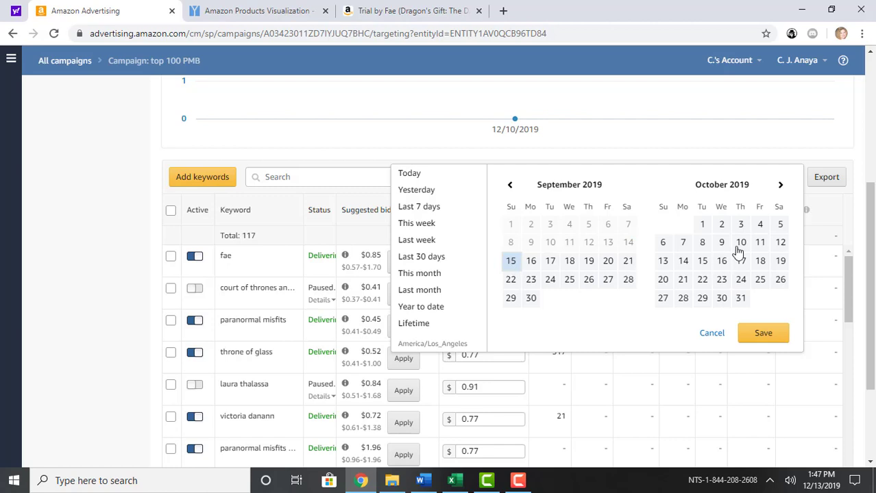
pyautogui.click(780, 186)
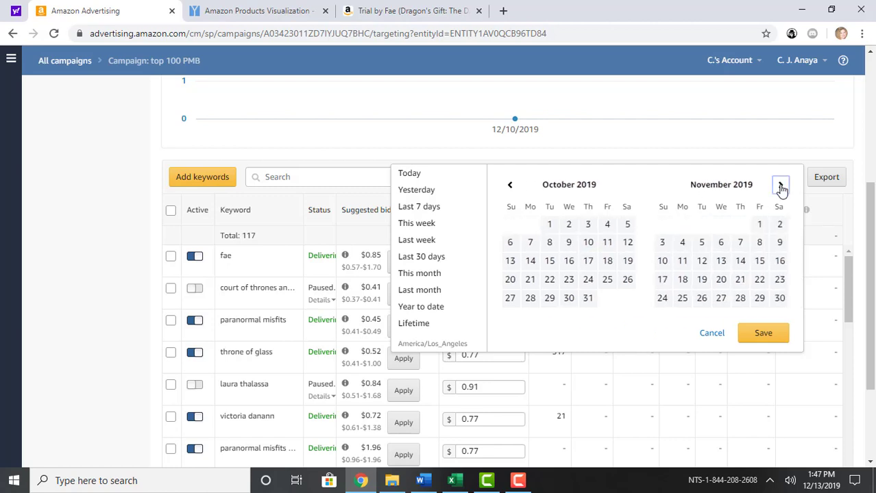
pyautogui.click(781, 186)
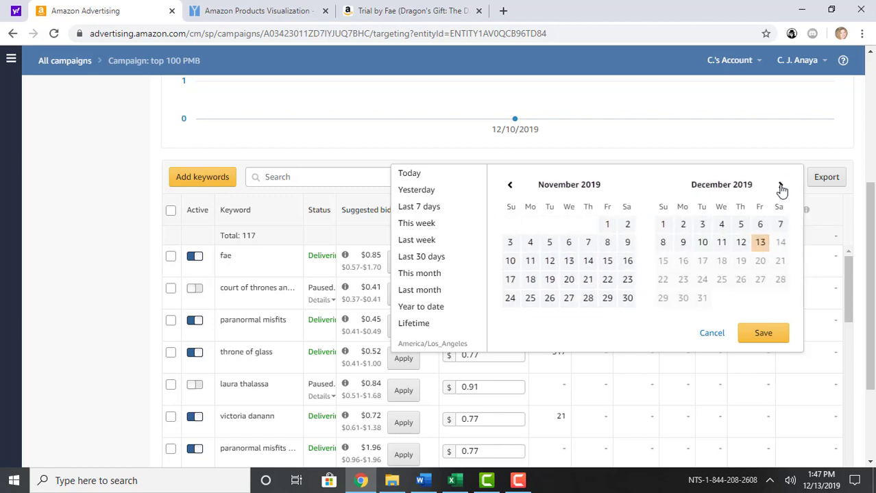
pyautogui.click(761, 245)
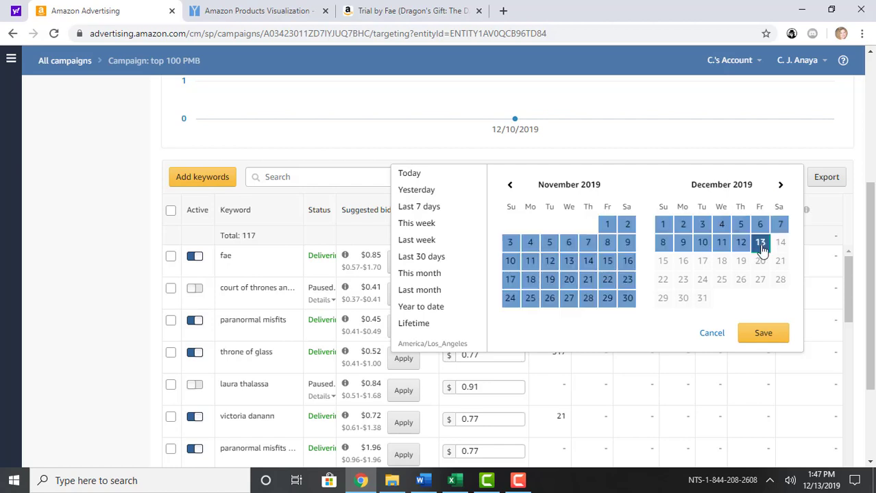
pyautogui.click(760, 336)
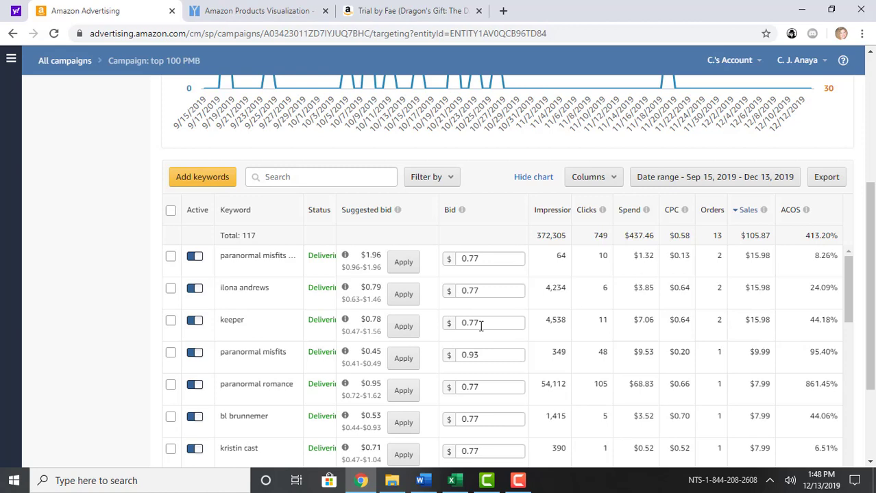
# Step: Sort the keywords by Impressions, highest first, and save a bid of $0.99 for the keyword "the mermaid"
pyautogui.click(552, 210)
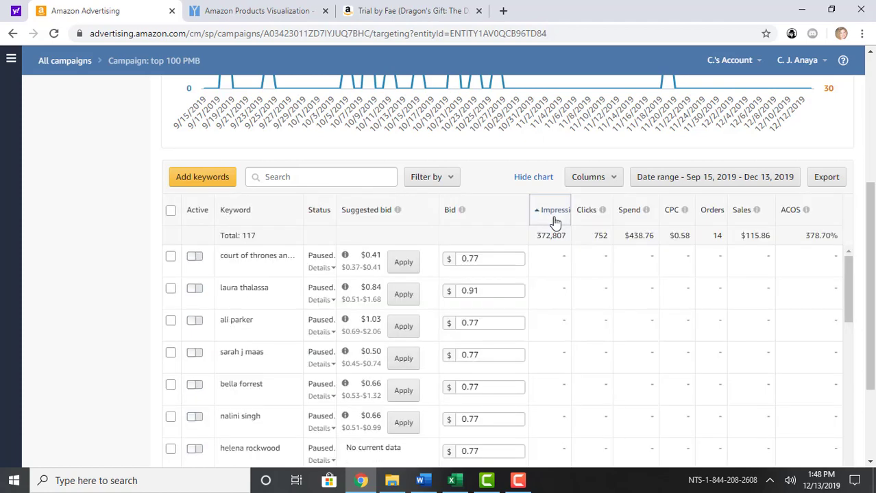
pyautogui.click(552, 210)
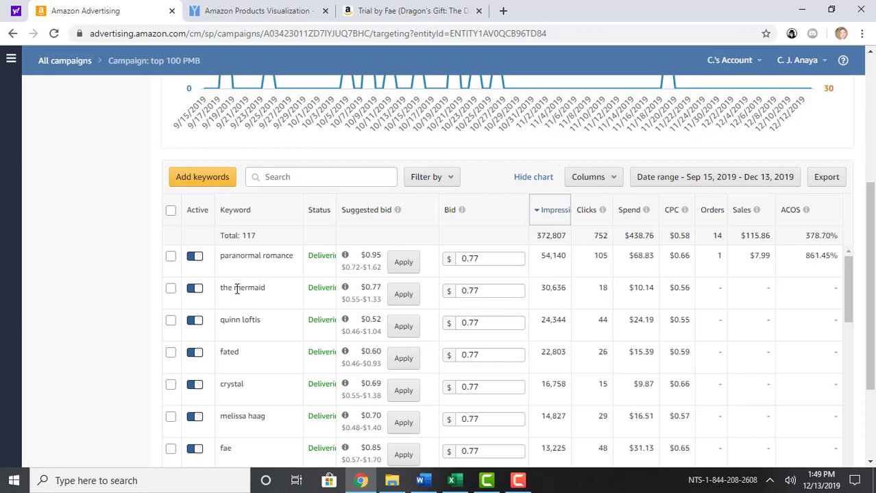
pyautogui.click(481, 290)
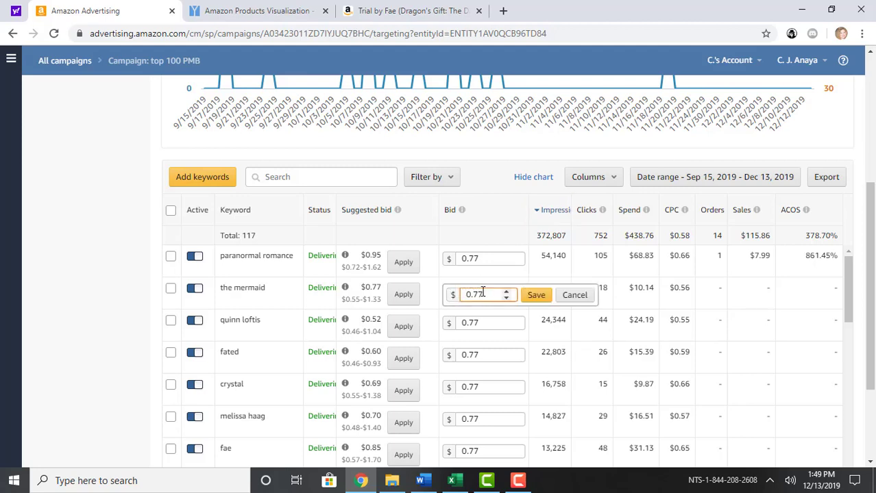
pyautogui.press('BackSpace')
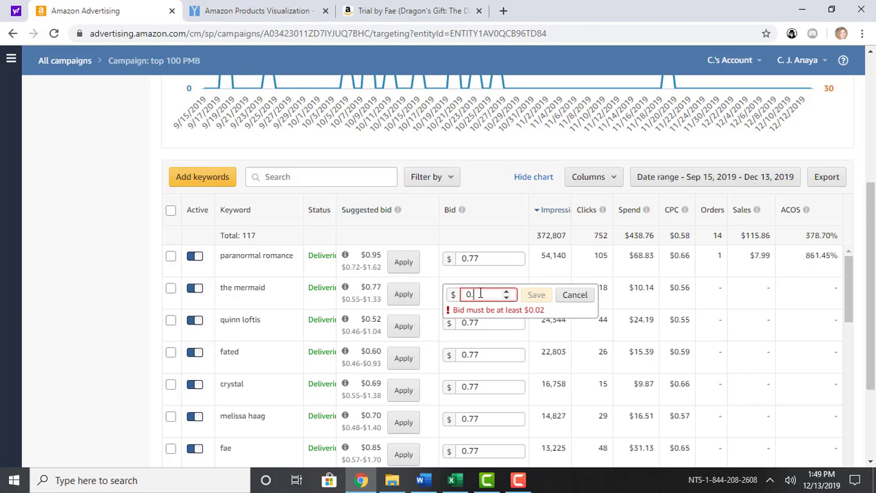
pyautogui.write('99')
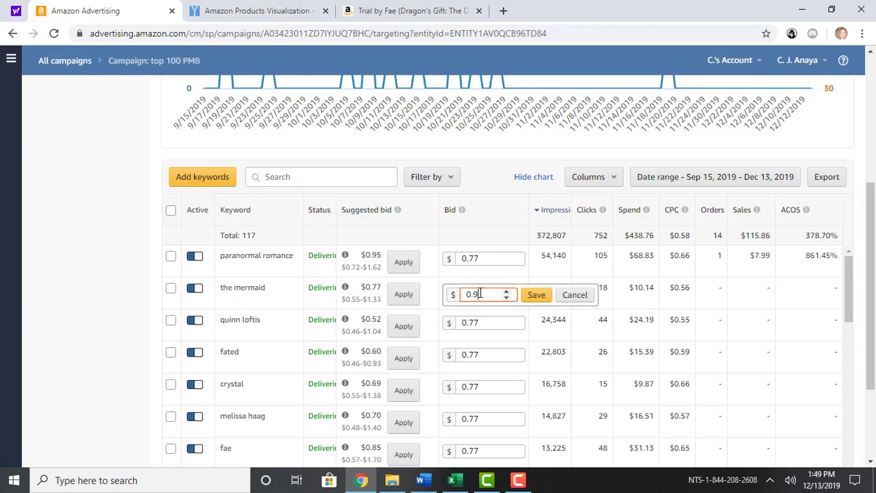
pyautogui.click(534, 296)
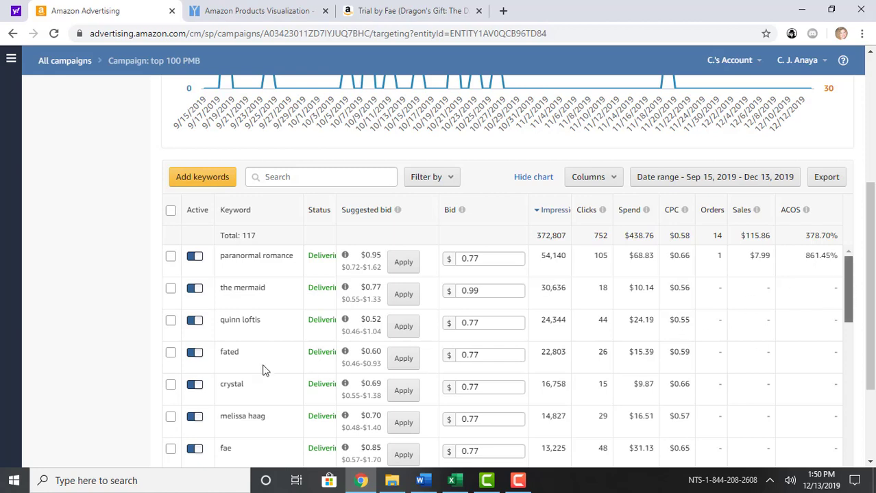
# Step: Pause the keyword "fighter" in the top 100 PMB campaign's targeting list
pyautogui.scroll(-1, 343, 364)
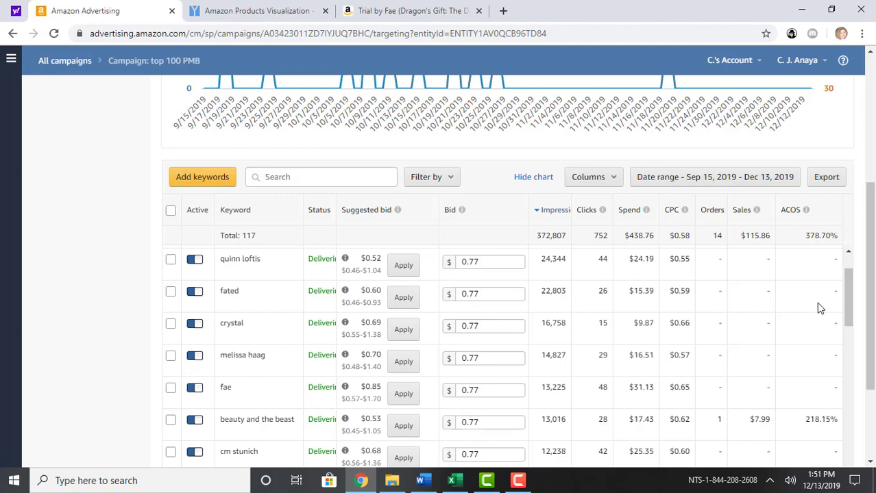
pyautogui.moveTo(847, 294); pyautogui.dragTo(852, 336)
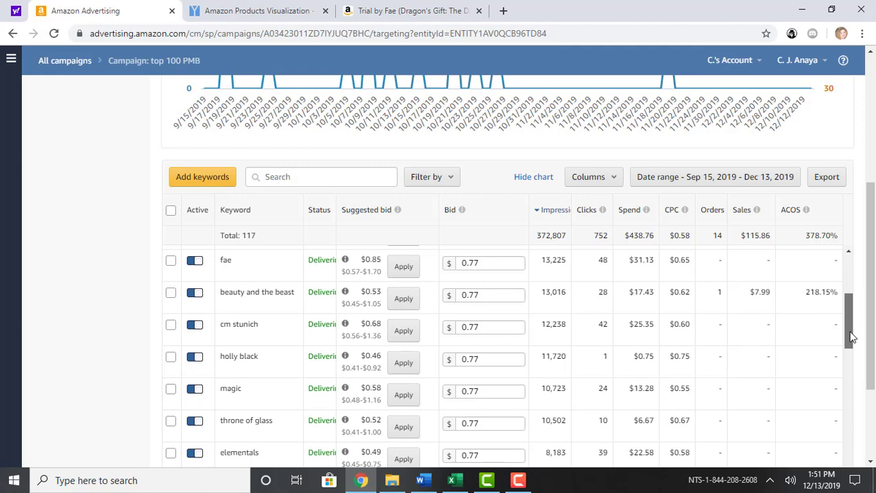
pyautogui.scroll(-1, 850, 336)
pyautogui.scroll(-1, 850, 336)
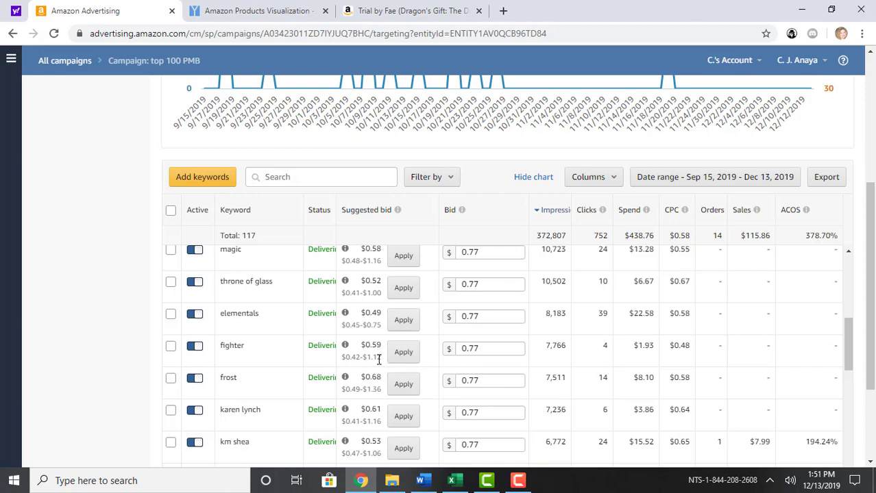
pyautogui.click(194, 348)
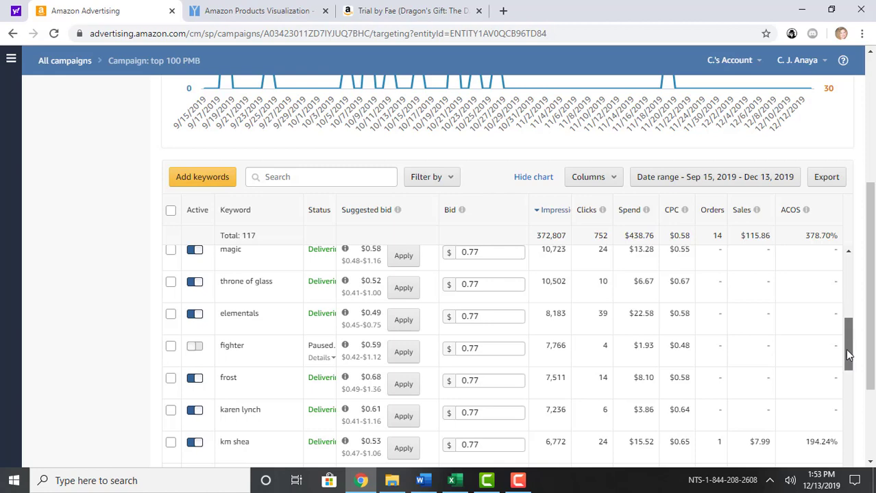
# Step: Look through the rest of the keyword list and its second results page to examine impressions, clicks, sales and paused keywords
pyautogui.moveTo(848, 355); pyautogui.dragTo(848, 355)
pyautogui.scroll(-1, 848, 356)
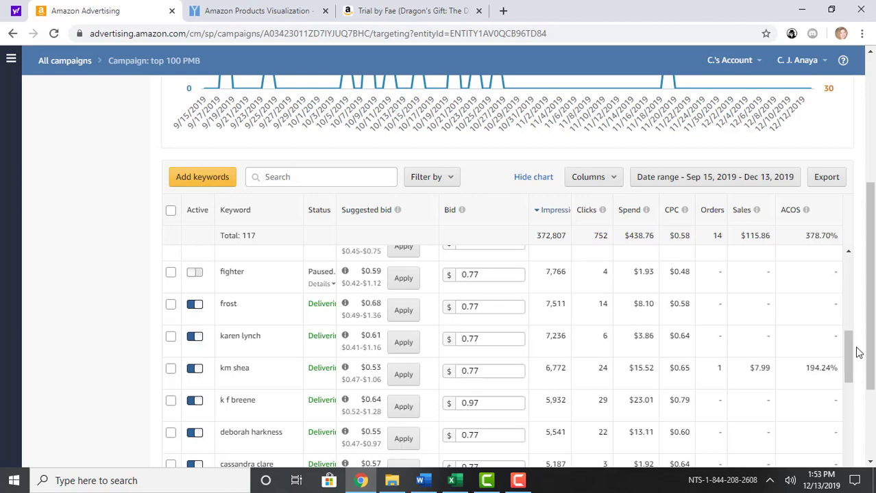
pyautogui.moveTo(849, 388); pyautogui.dragTo(847, 394)
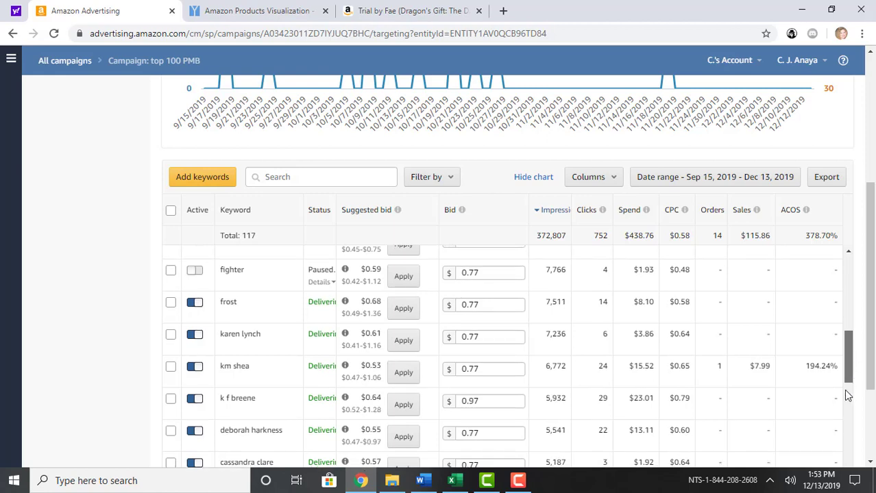
pyautogui.scroll(-3, 848, 395)
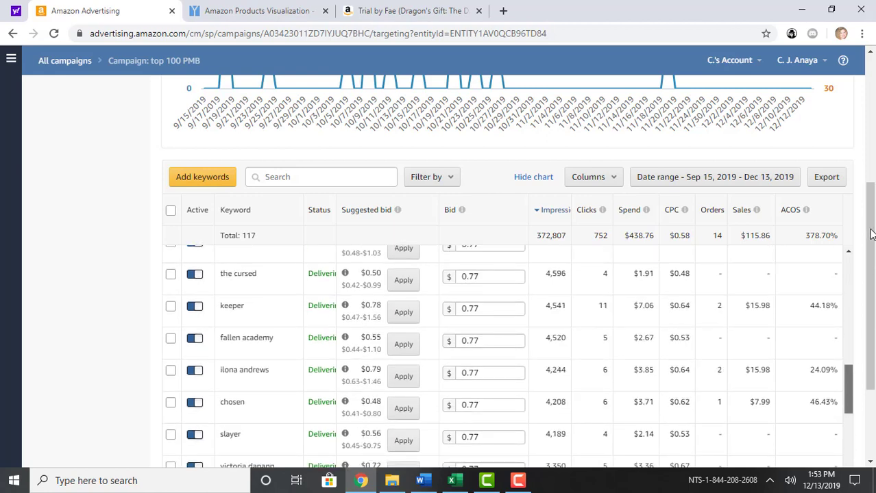
pyautogui.moveTo(871, 235); pyautogui.dragTo(870, 413)
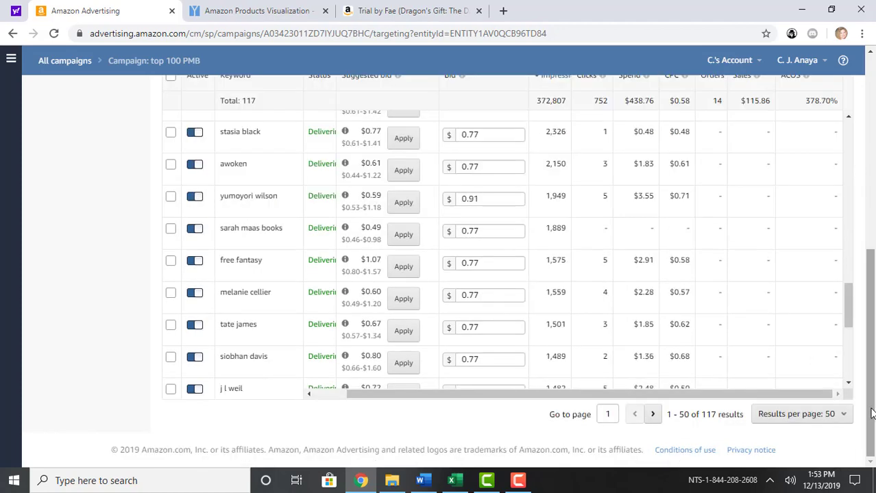
pyautogui.click(654, 416)
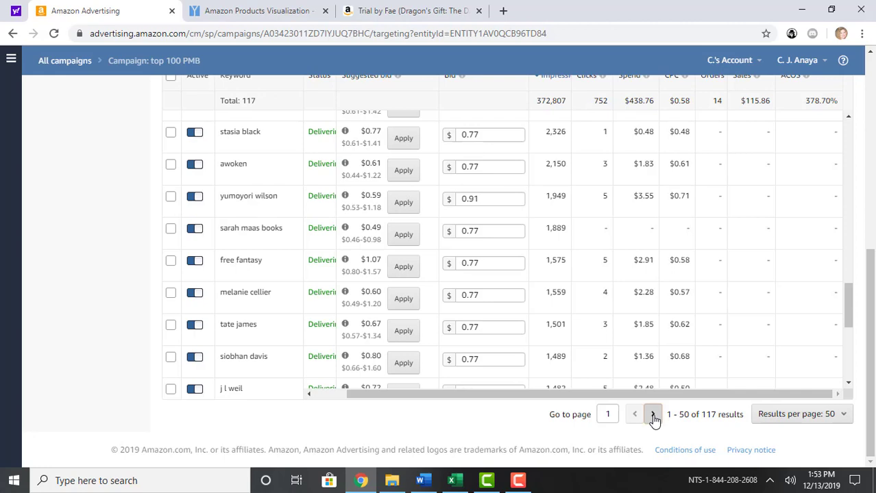
pyautogui.click(654, 418)
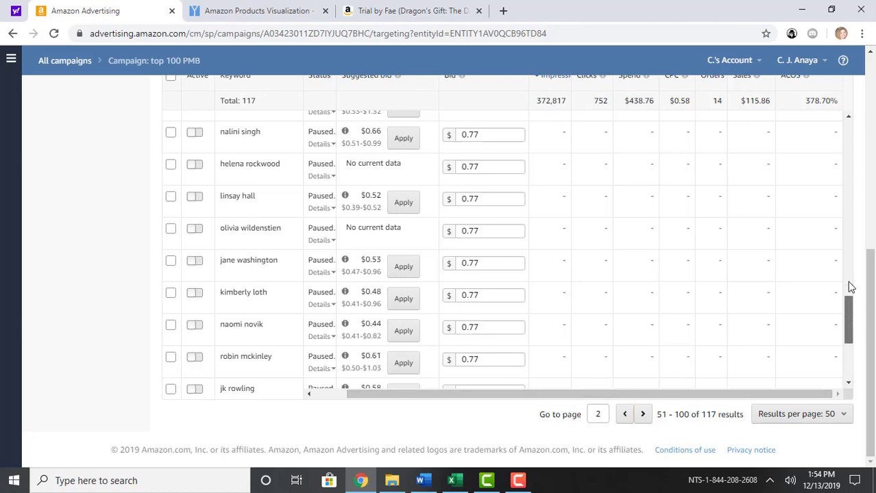
pyautogui.scroll(1, 848, 285)
pyautogui.scroll(4, 847, 311)
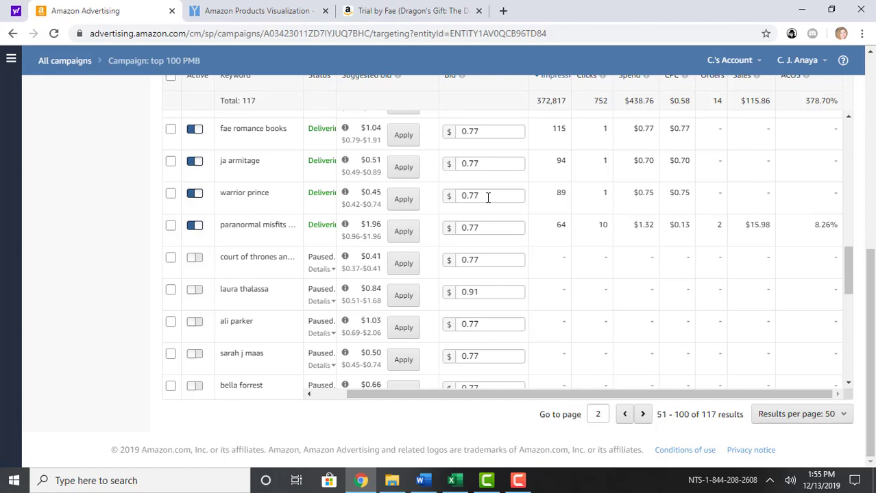
# Step: View the Yasiv map for "my fair assassin" and the Trial by Fae book page, and return to the campaign's keyword list
pyautogui.click(261, 12)
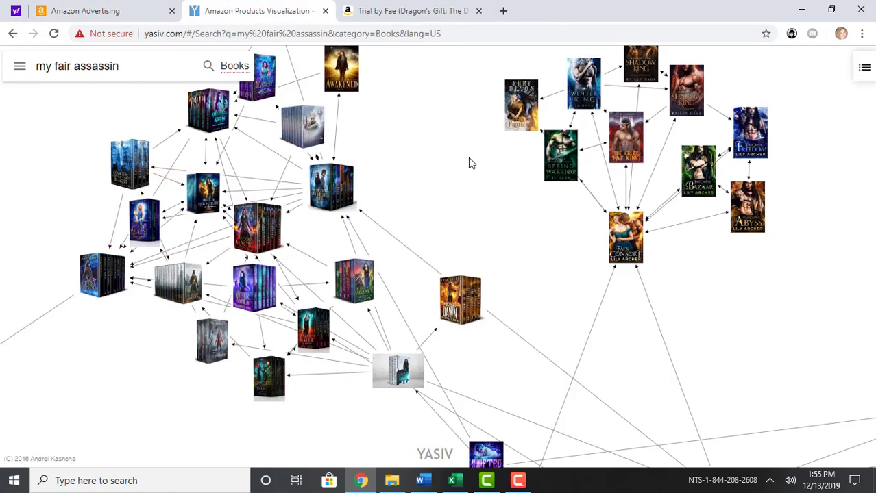
pyautogui.click(390, 13)
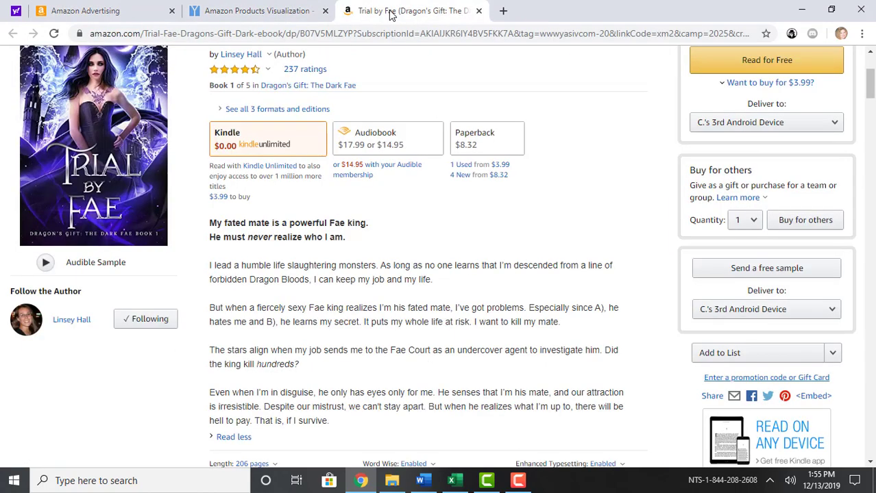
pyautogui.click(82, 11)
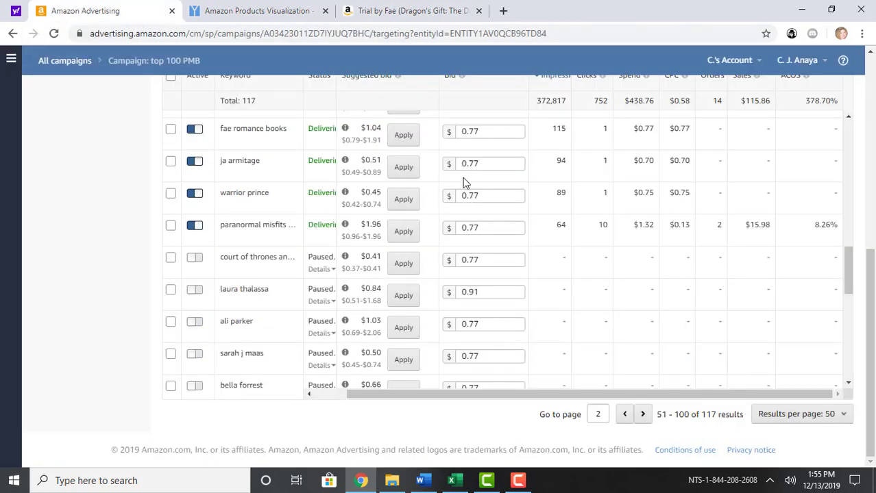